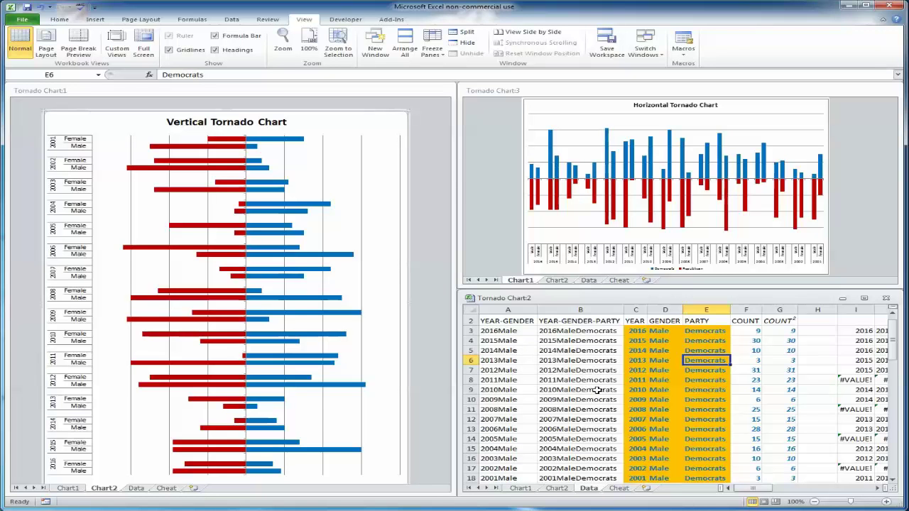
Maximize the window showing the Data sheet and review source columns C to G and summary columns I to N.
double_click(573, 298)
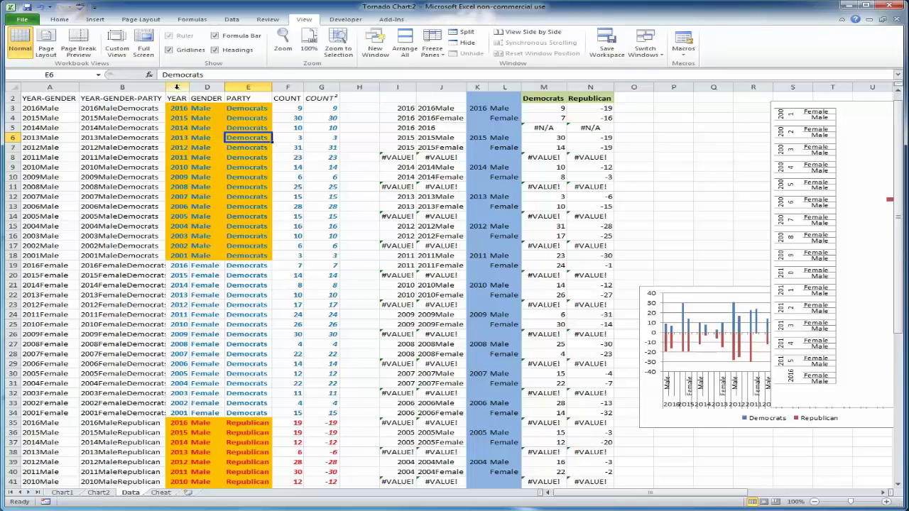
left_click_drag(178, 86, 332, 85)
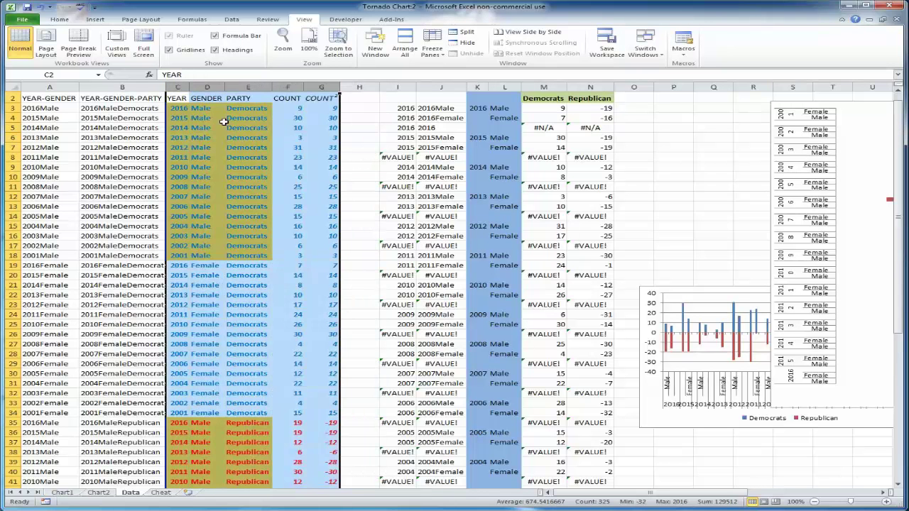
left_click(394, 85)
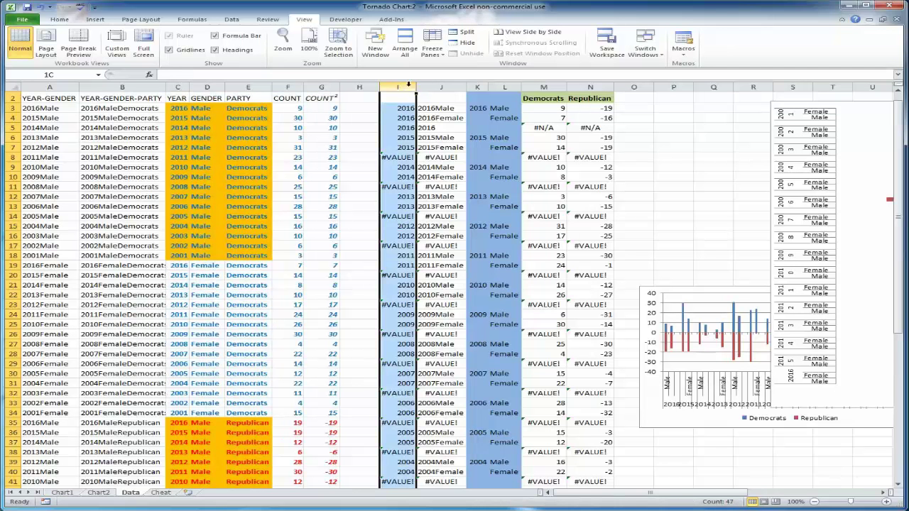
left_click_drag(408, 84, 598, 81)
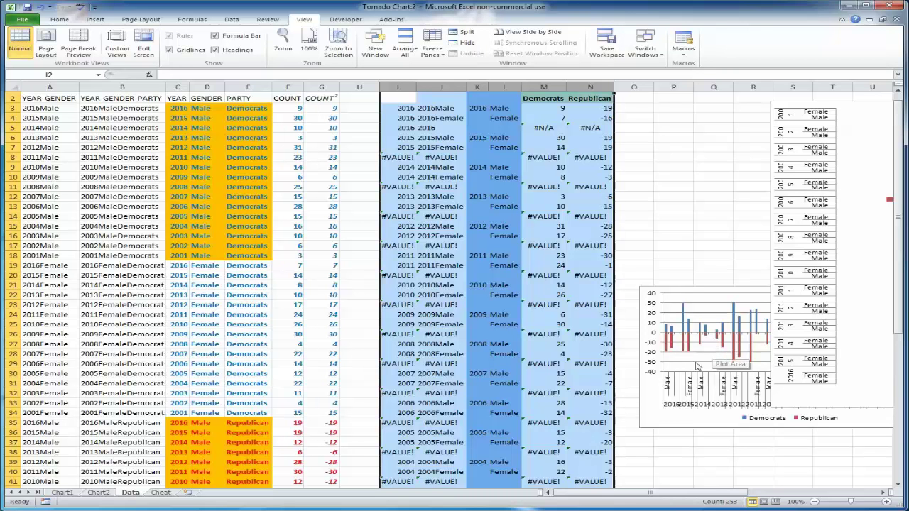
Create a PivotTable from the source range Data!$A$2:$G$66 on a new worksheet.
left_click(255, 176)
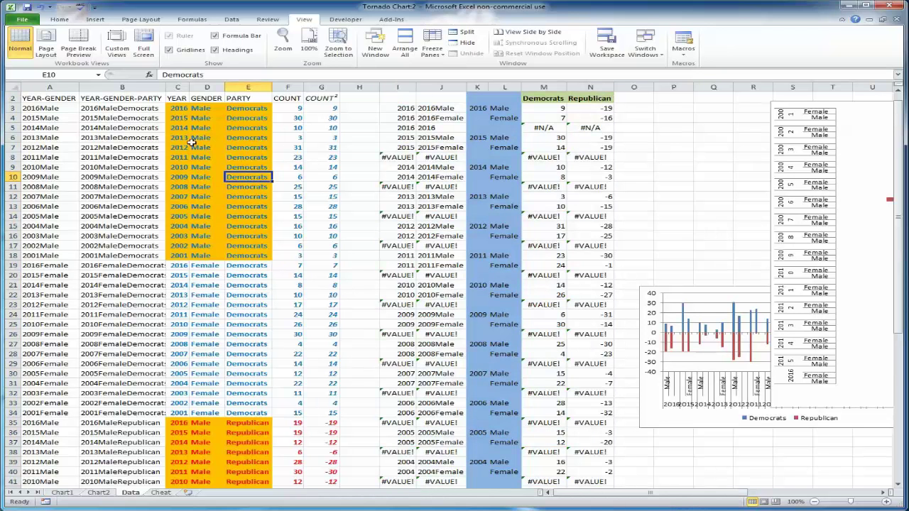
left_click(96, 20)
left_click(24, 41)
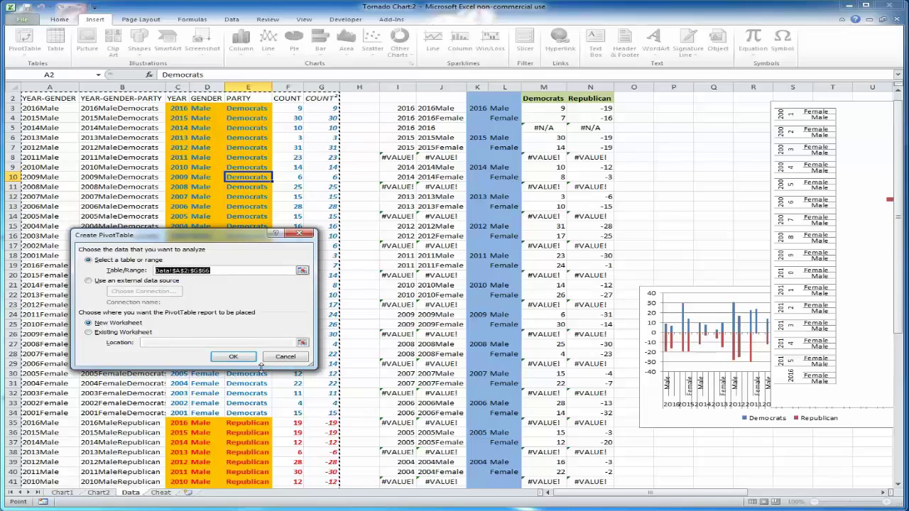
left_click(229, 356)
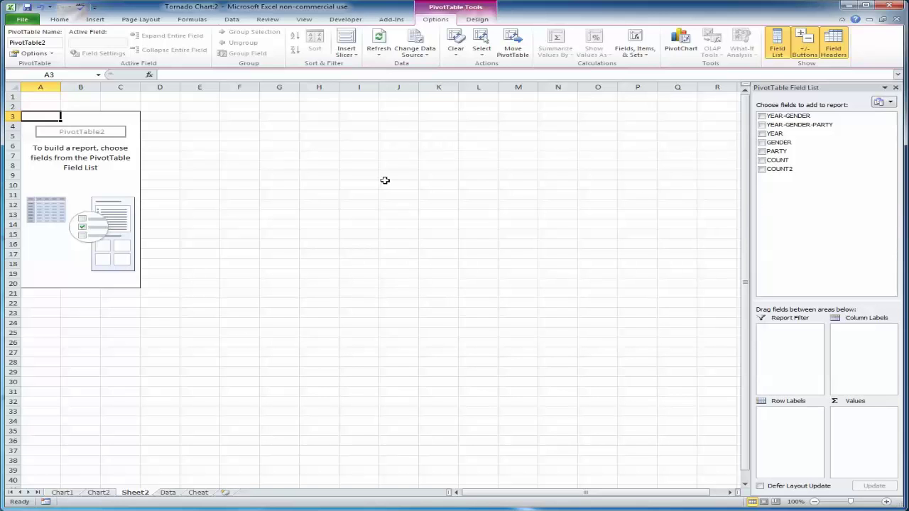
Lay out the PivotTable with YEAR and GENDER as row labels, PARTY as column labels and COUNT2 as values.
left_click_drag(782, 134, 787, 422)
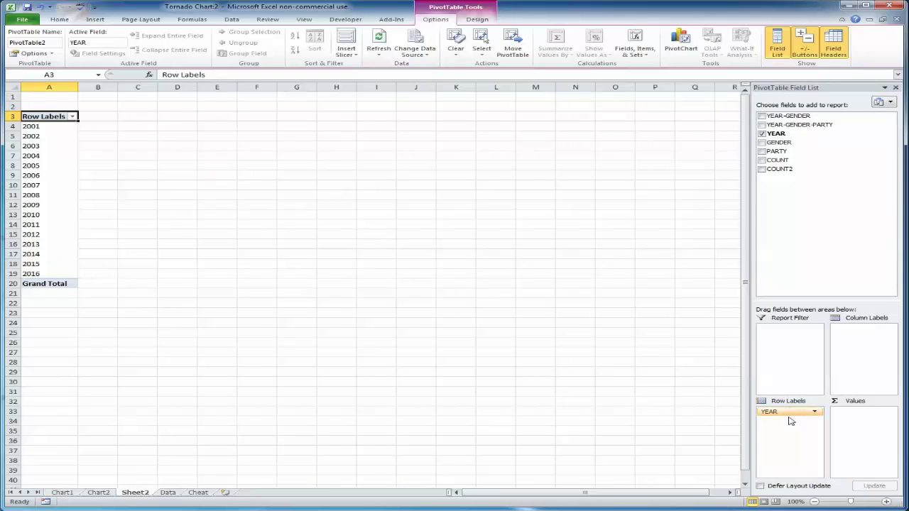
left_click_drag(798, 145, 785, 426)
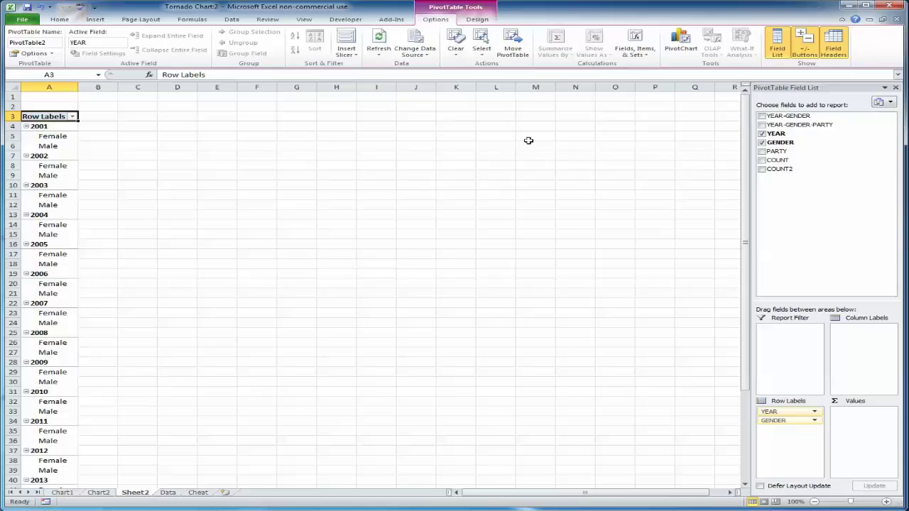
left_click_drag(778, 152, 860, 340)
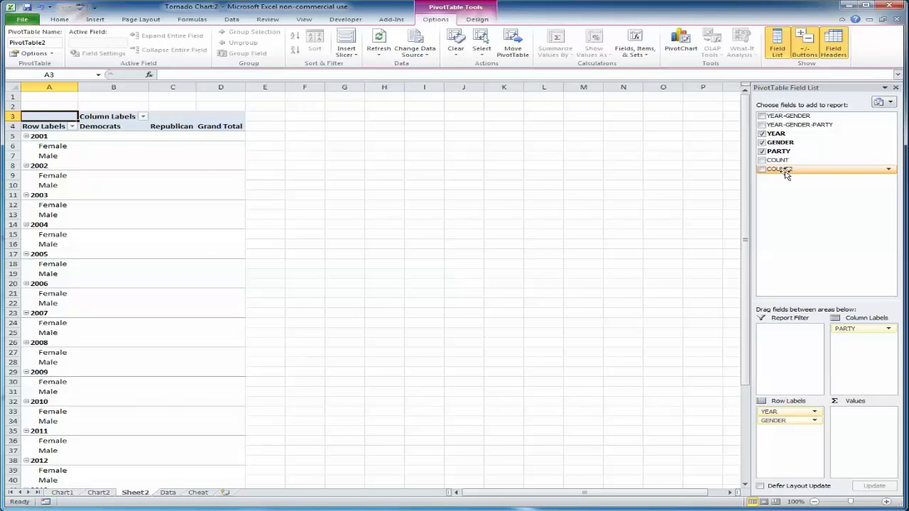
left_click_drag(786, 171, 837, 423)
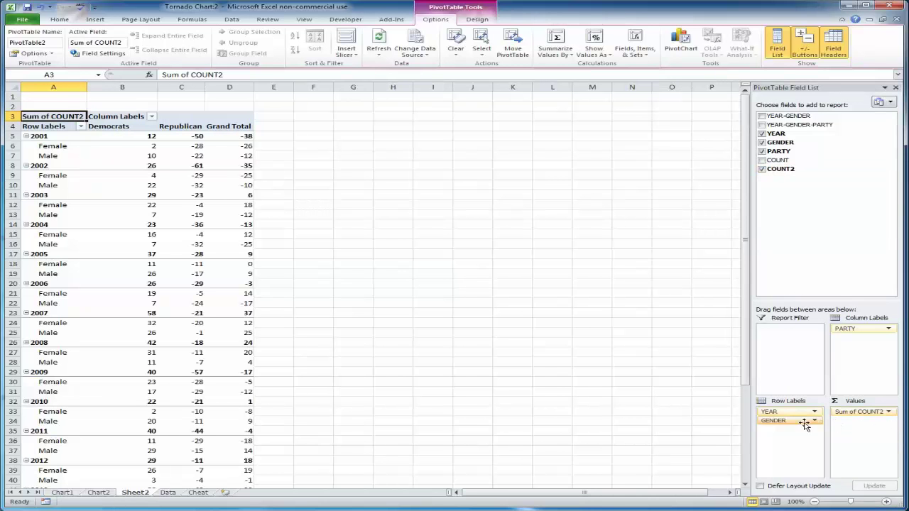
Look over the Data sheet and the finished example on the Cheat sheet, and return to the new PivotTable on Sheet2.
left_click(168, 493)
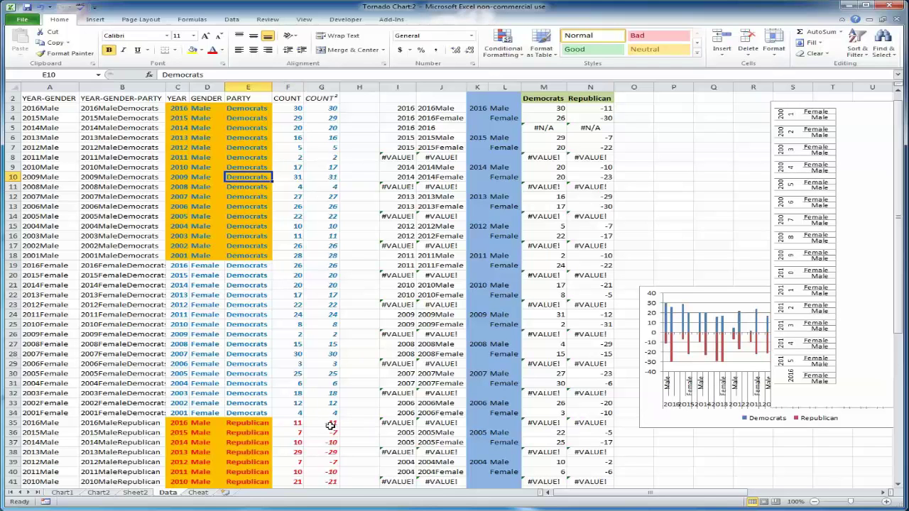
left_click(199, 495)
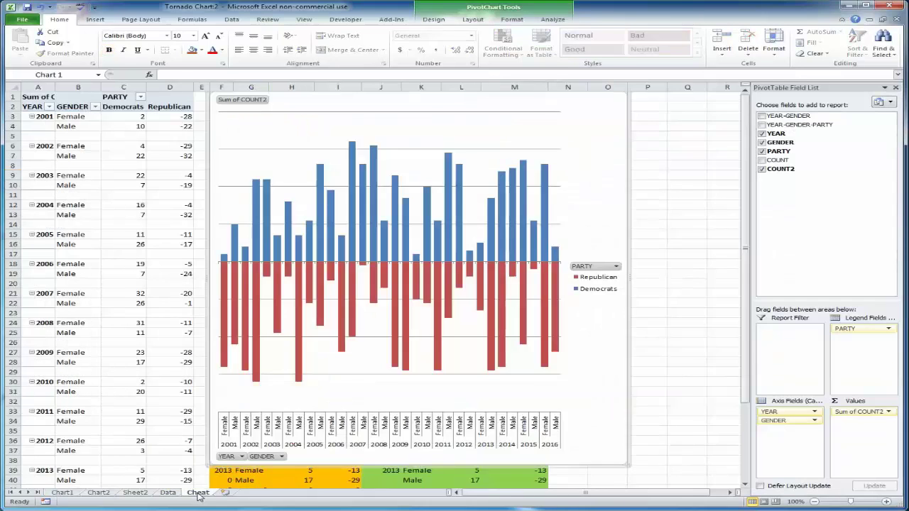
left_click(139, 495)
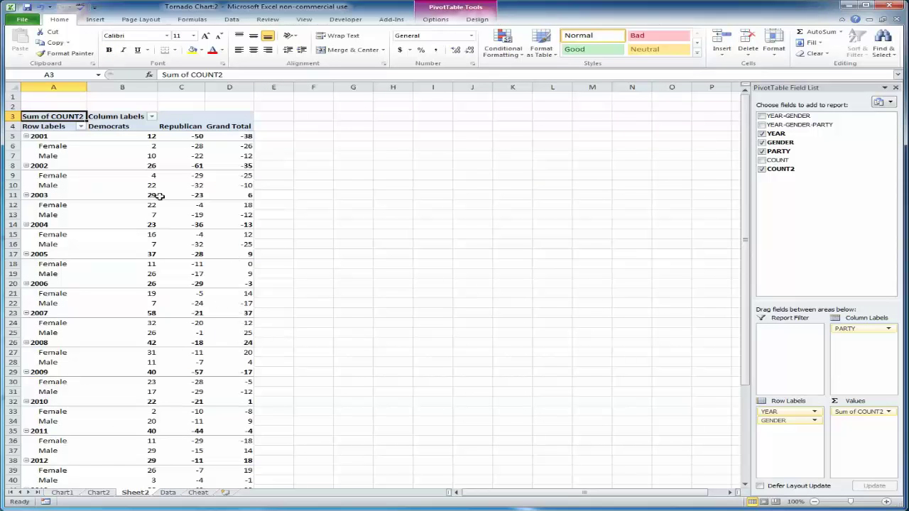
Set the PivotTable on Sheet2 to show no subtotals.
left_click(146, 128)
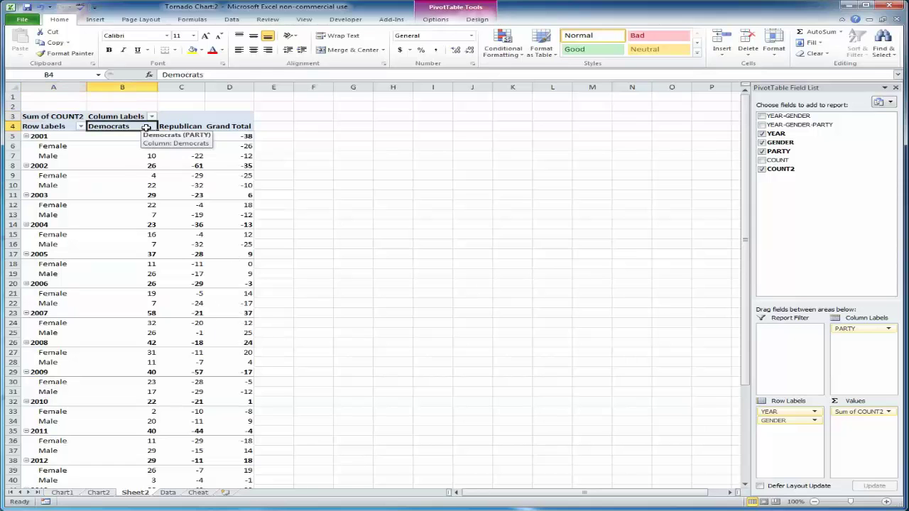
left_click(442, 22)
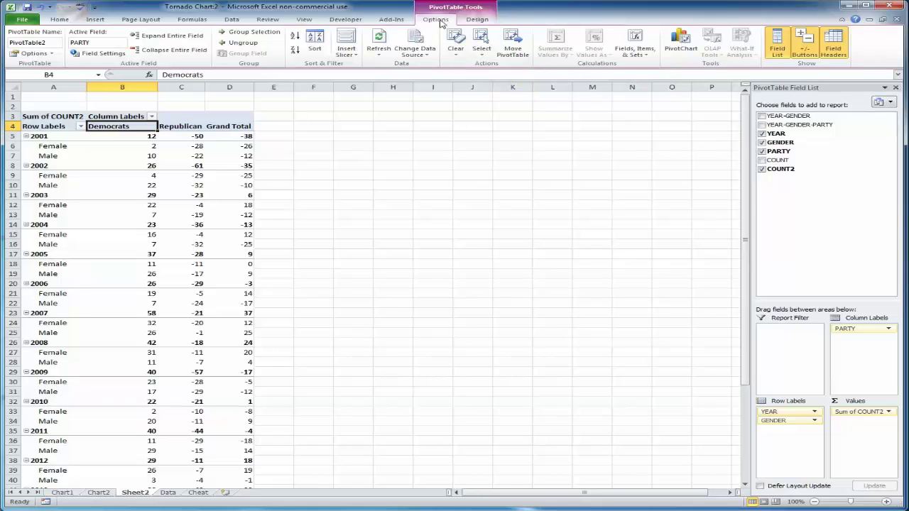
left_click(477, 19)
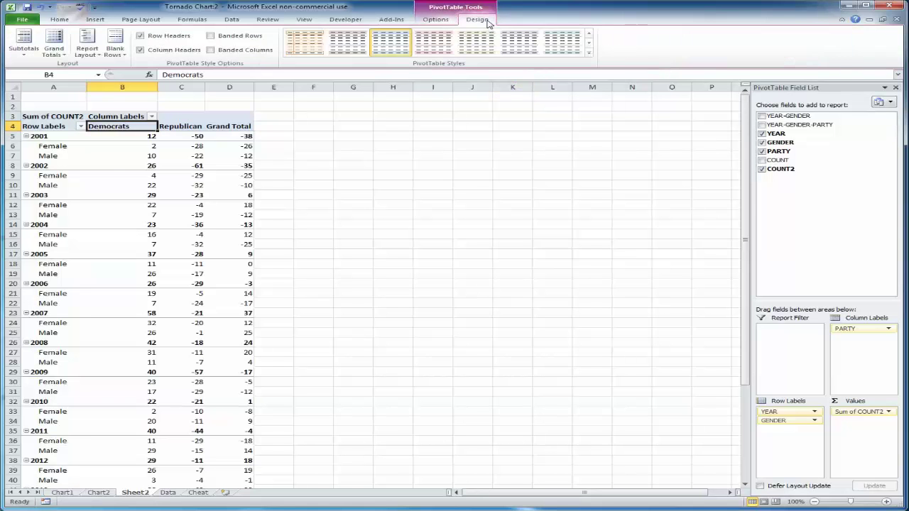
left_click(24, 48)
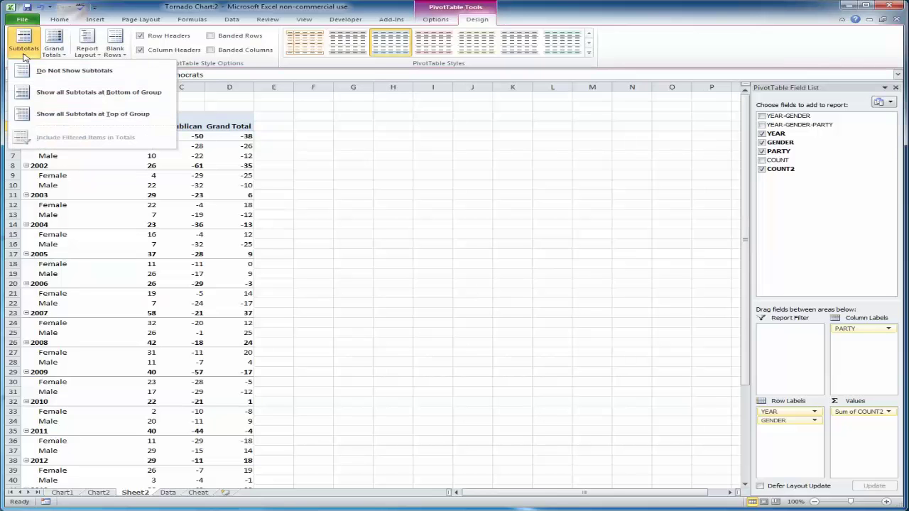
left_click(27, 70)
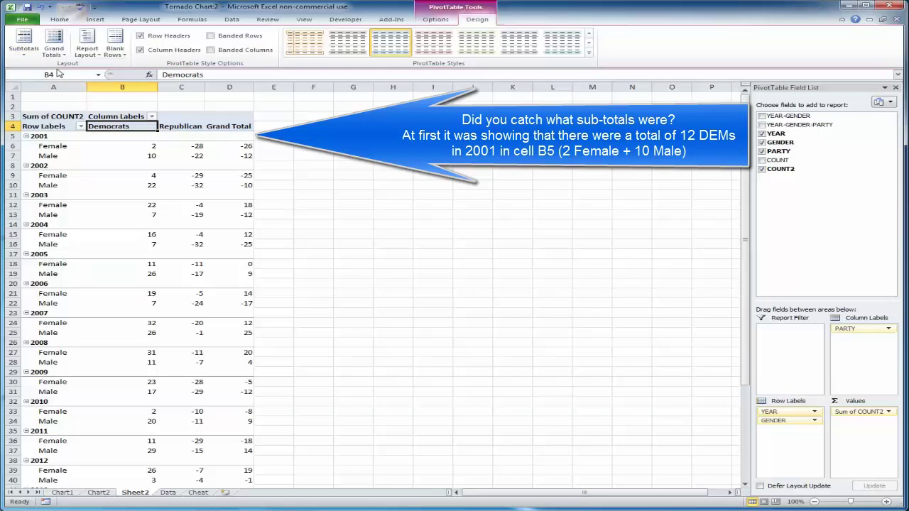
Check the example on the Cheat sheet and turn off the Sheet2 PivotTable's grand totals for rows and columns.
left_click(195, 493)
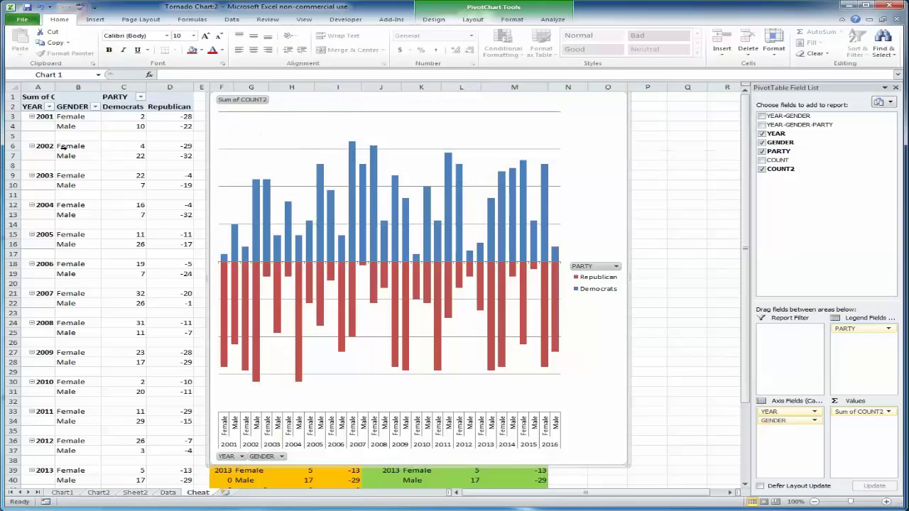
left_click(135, 492)
left_click(478, 19)
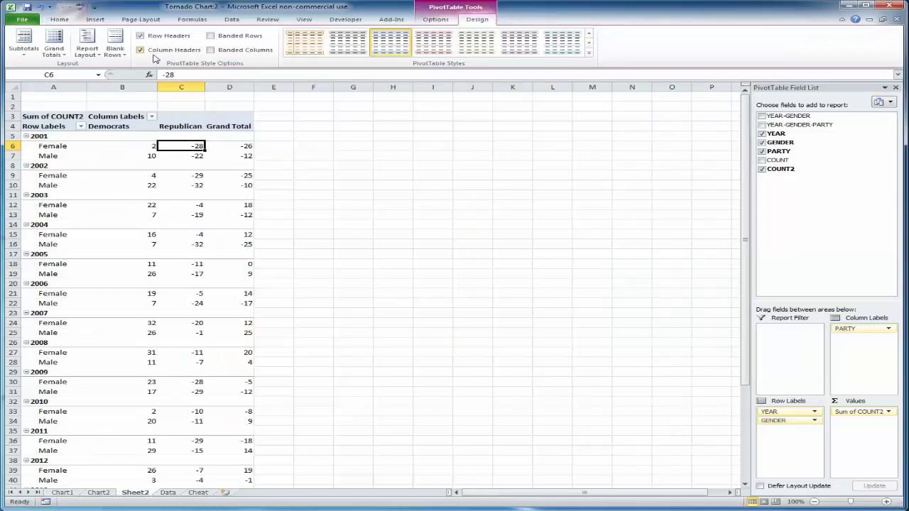
left_click(60, 51)
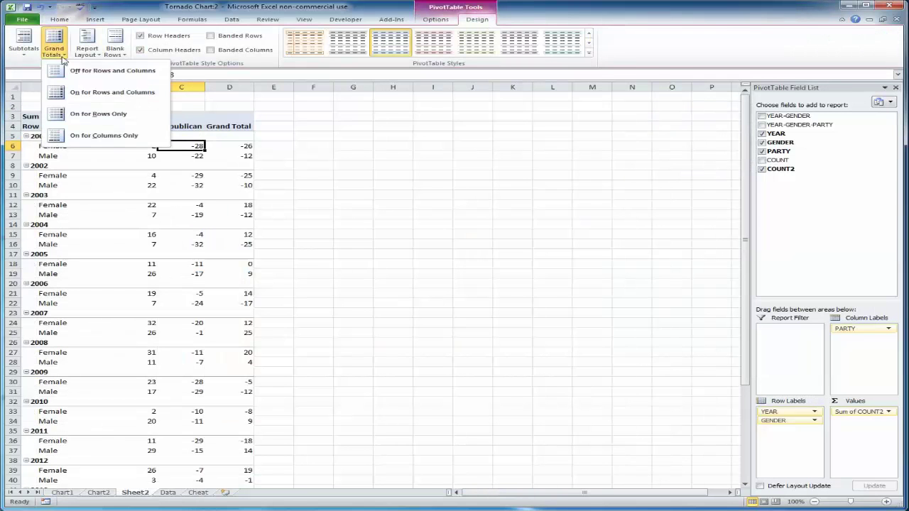
left_click(112, 71)
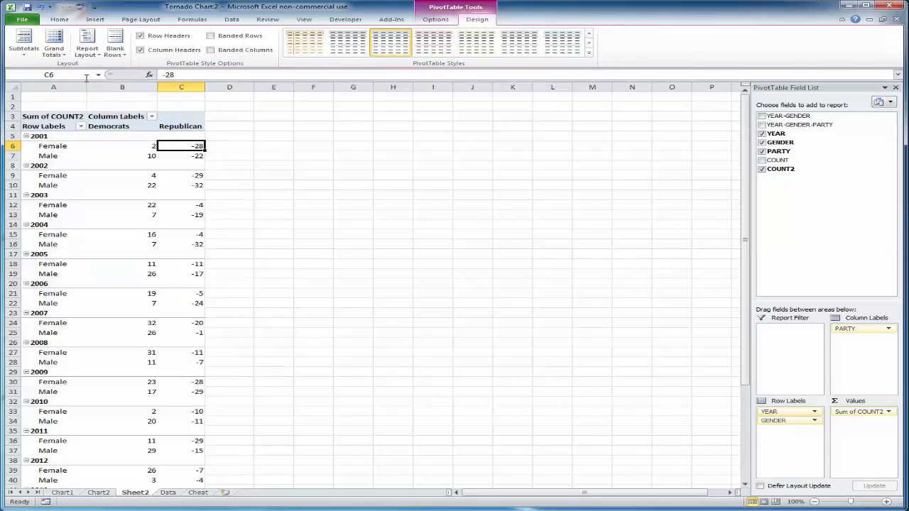
Change the PivotTable's report layout to tabular form.
left_click(26, 50)
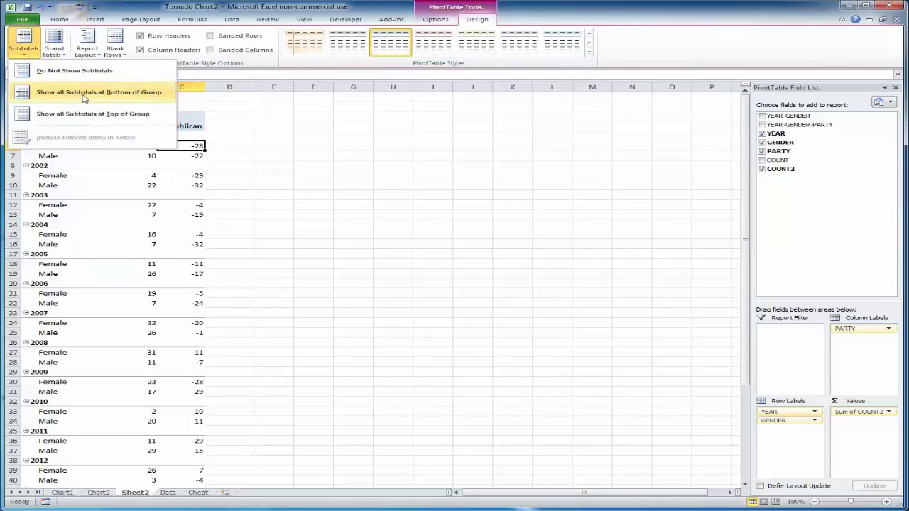
left_click(57, 51)
left_click(87, 47)
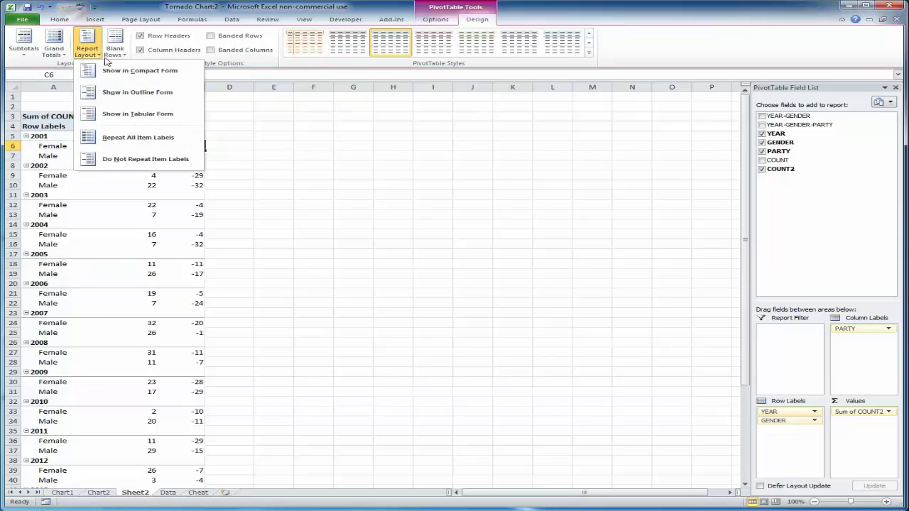
left_click(139, 115)
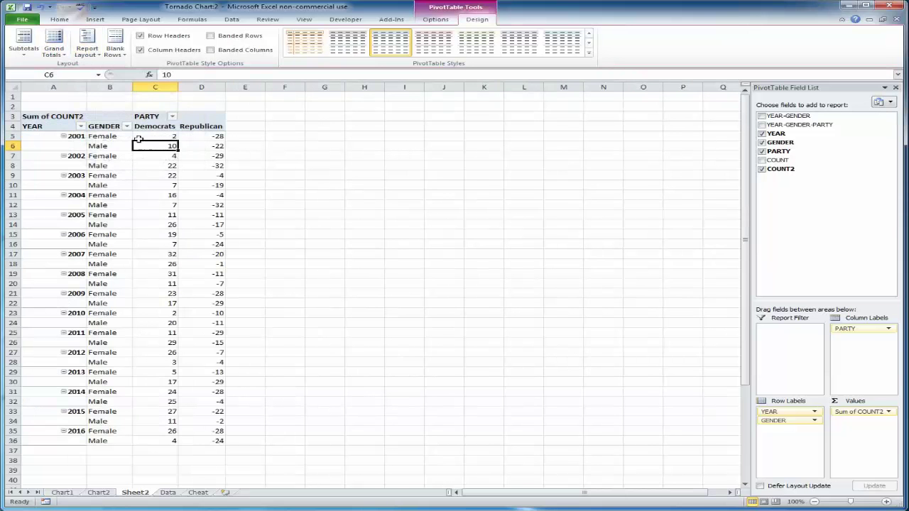
left_click(88, 50)
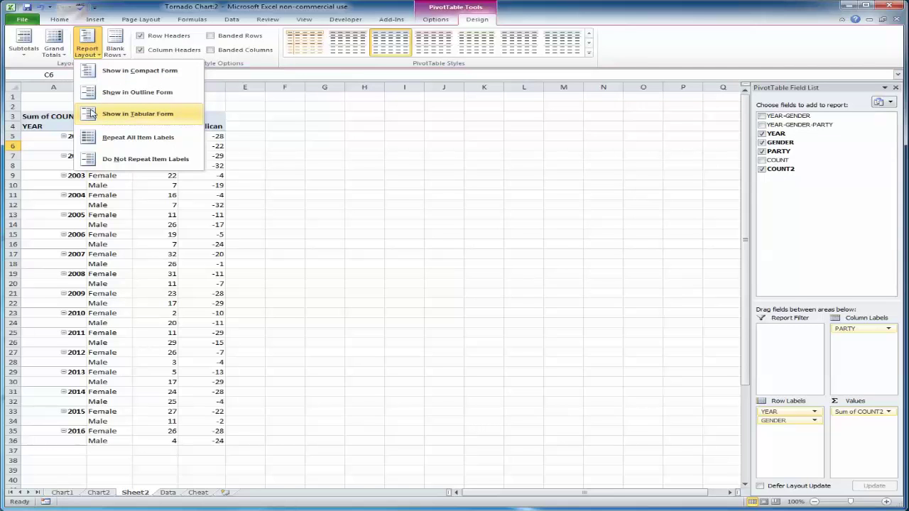
left_click(125, 118)
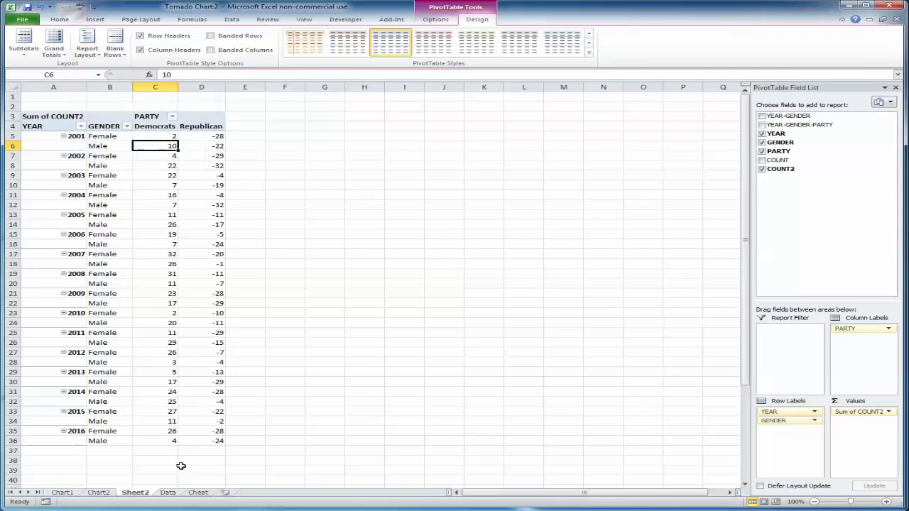
Compare with the Cheat sheet's example and insert a blank line after each item in the Sheet2 PivotTable.
left_click(198, 495)
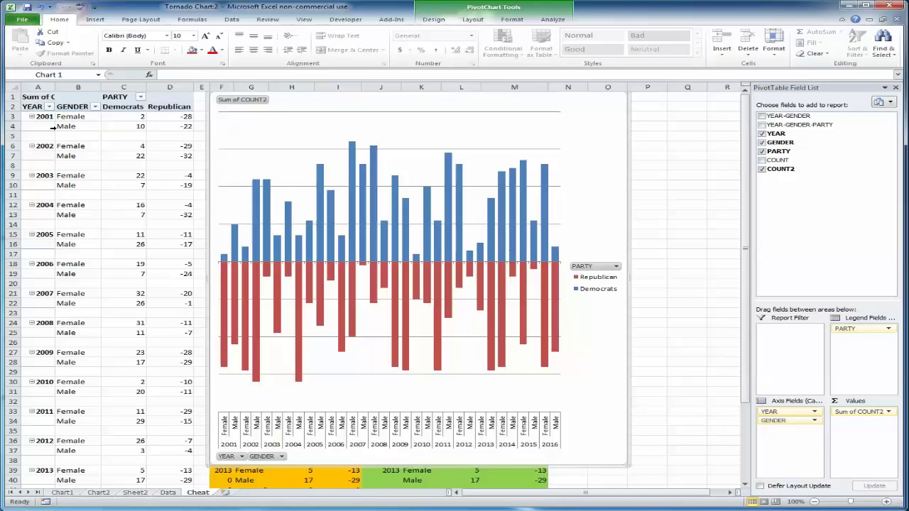
left_click(135, 493)
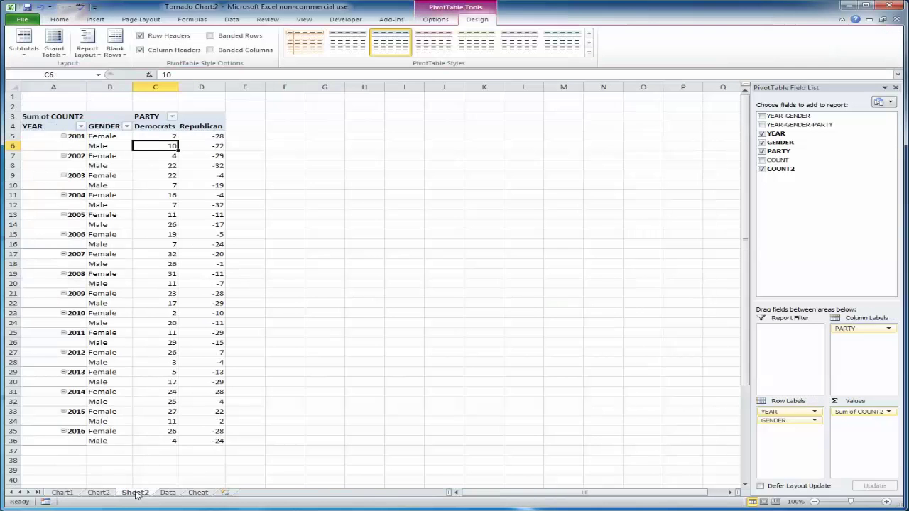
left_click(121, 57)
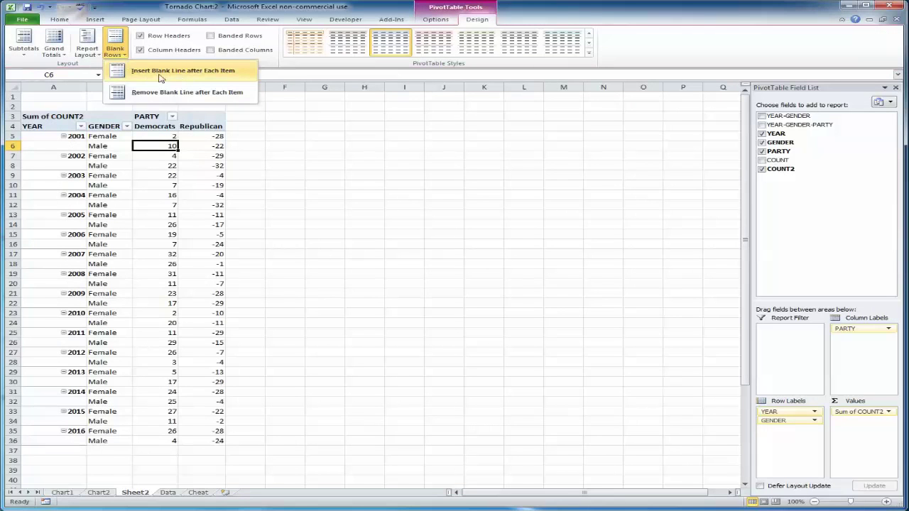
left_click(182, 71)
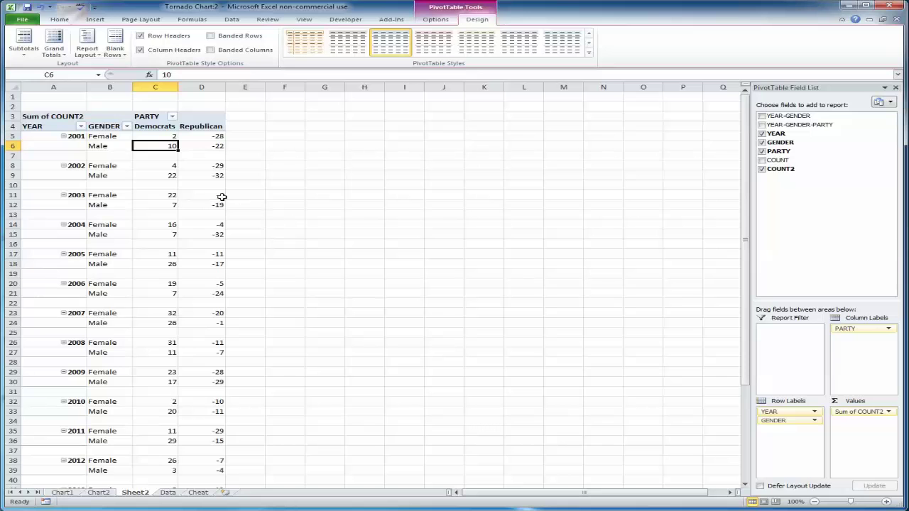
Insert a 2-D stacked column PivotChart based on the Sheet2 PivotTable.
left_click(205, 164)
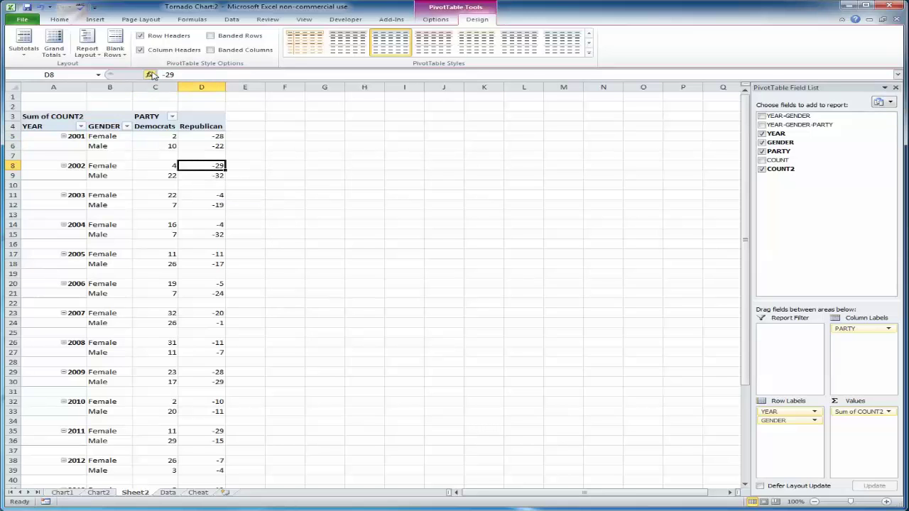
left_click(95, 19)
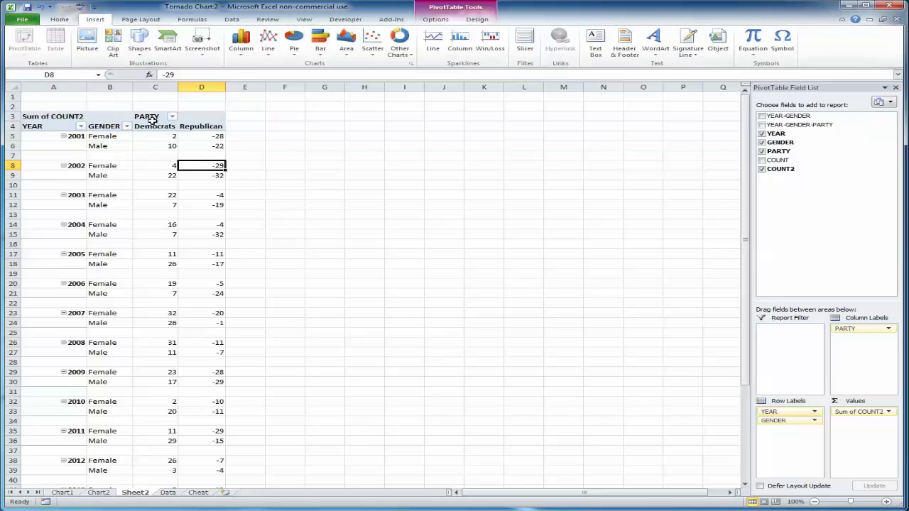
left_click(245, 50)
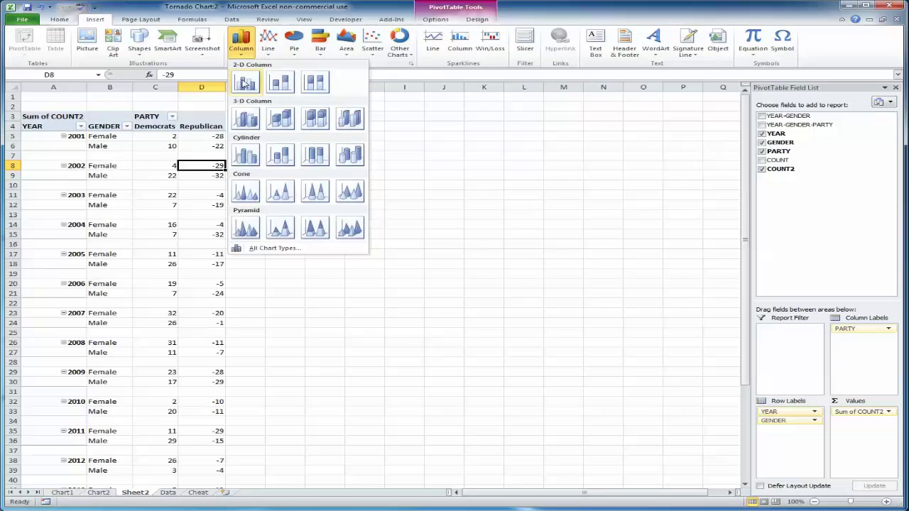
left_click(282, 84)
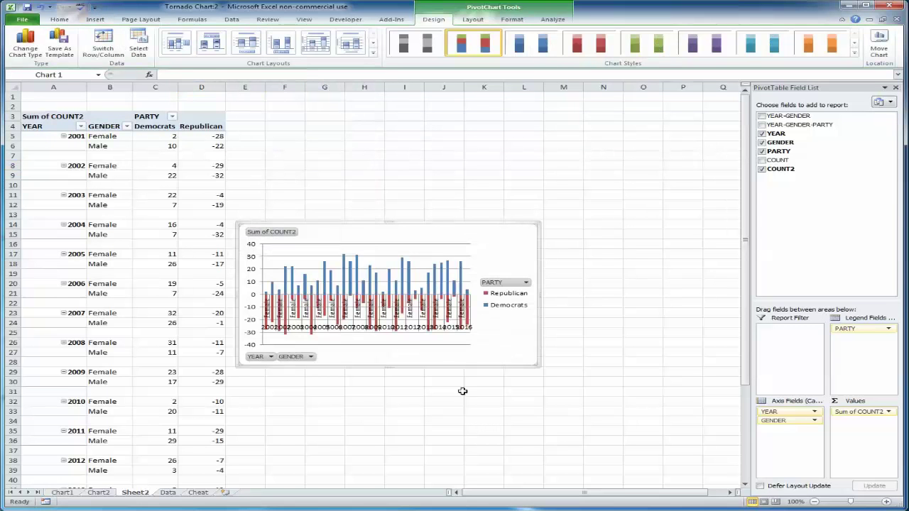
Move the column PivotChart up beside the PivotTable's header rows and enlarge it to span about columns E to Q, down to row 31.
left_click_drag(509, 331, 510, 208)
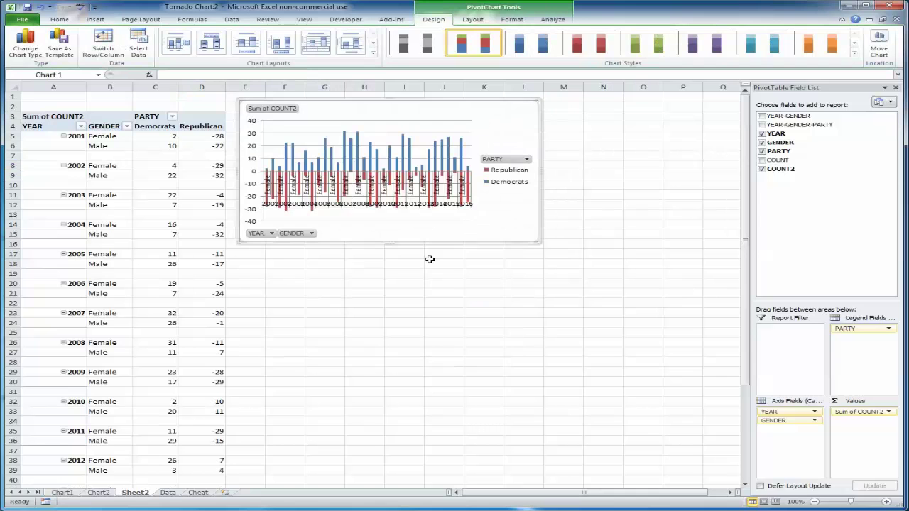
left_click_drag(384, 243, 386, 393)
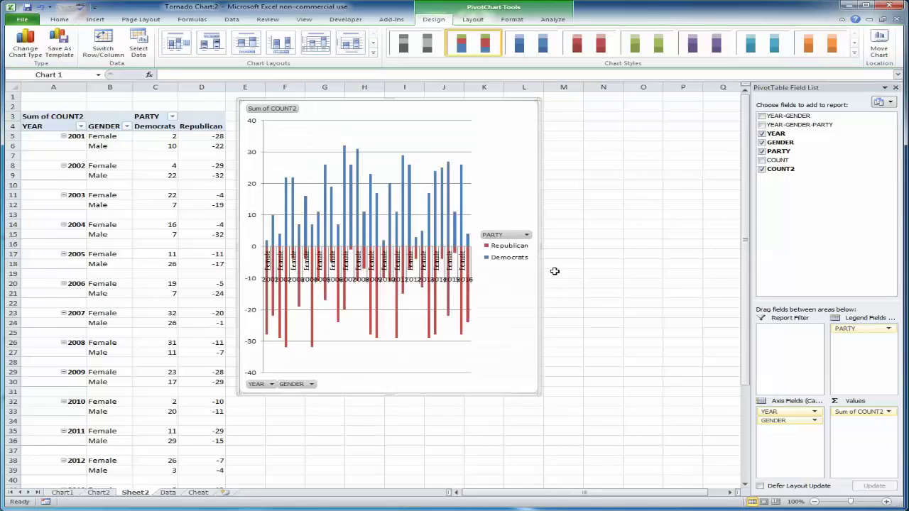
left_click_drag(540, 248, 723, 232)
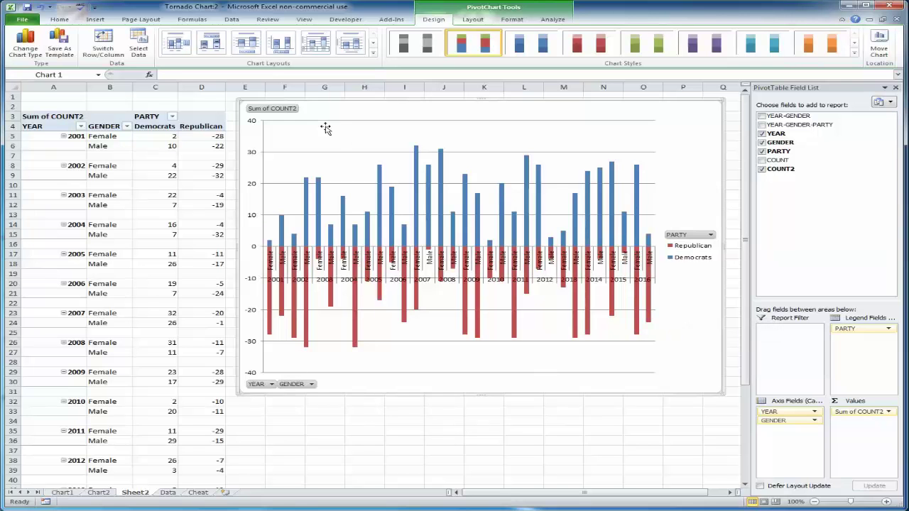
Filter the chart's PARTY field to Democrats only, and restore the selection of all parties.
left_click(711, 235)
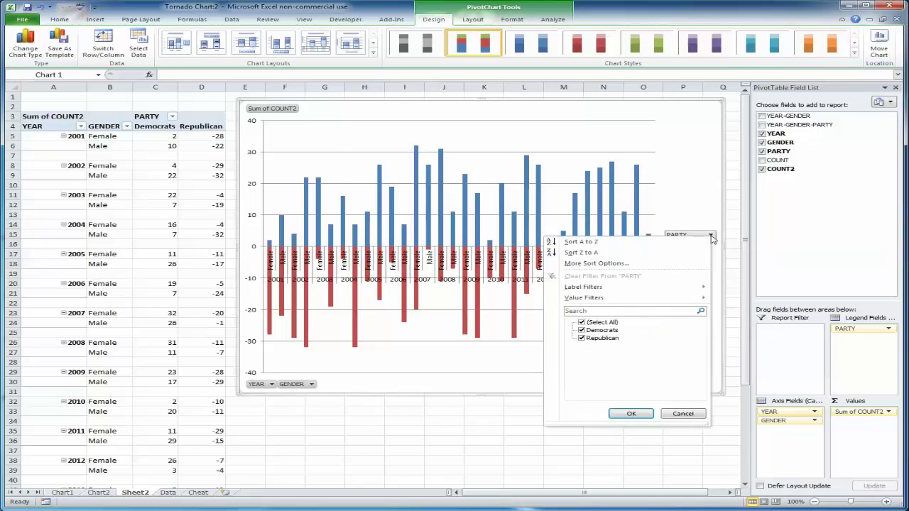
left_click(582, 338)
left_click(631, 414)
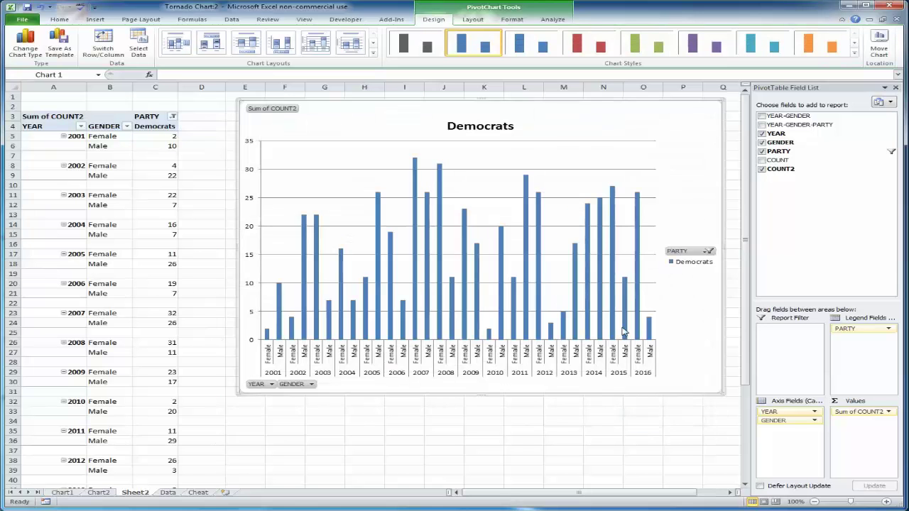
left_click(711, 252)
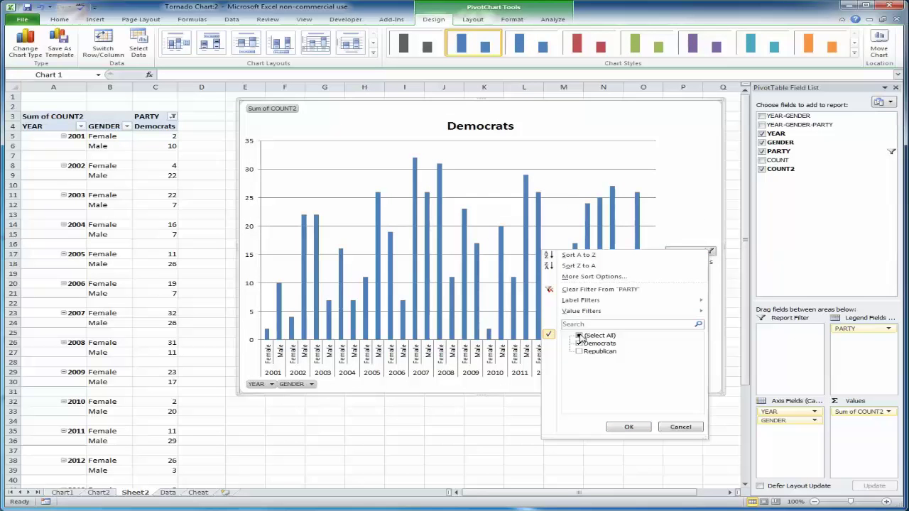
left_click(580, 337)
left_click(629, 427)
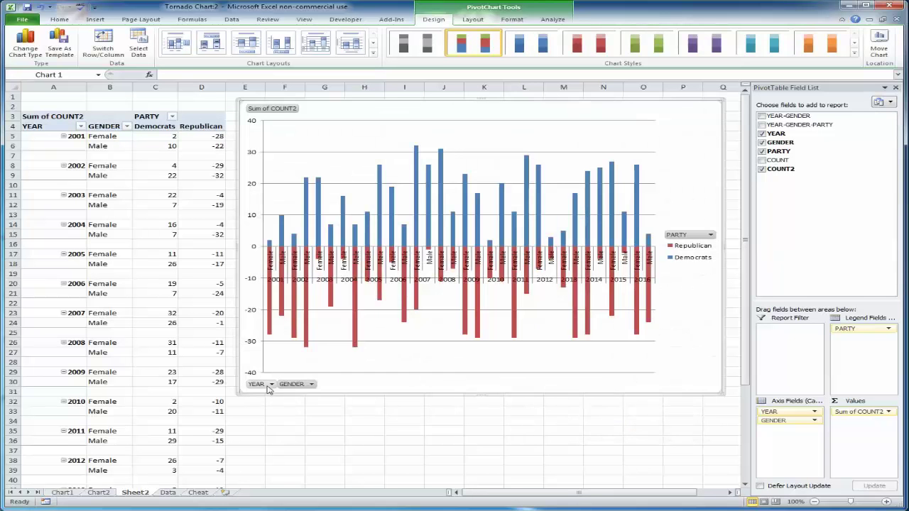
Examine the filter options of the chart's YEAR and GENDER fields without applying any filter.
left_click(270, 385)
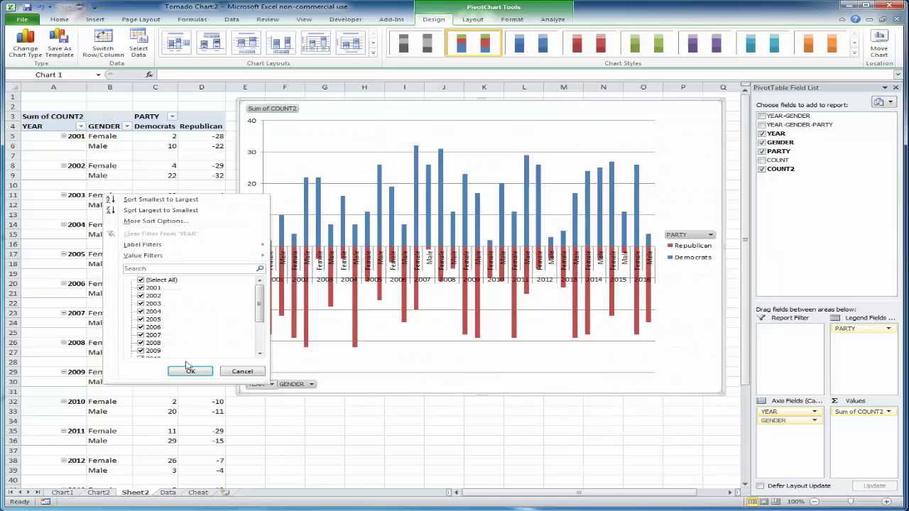
left_click(245, 372)
left_click(311, 384)
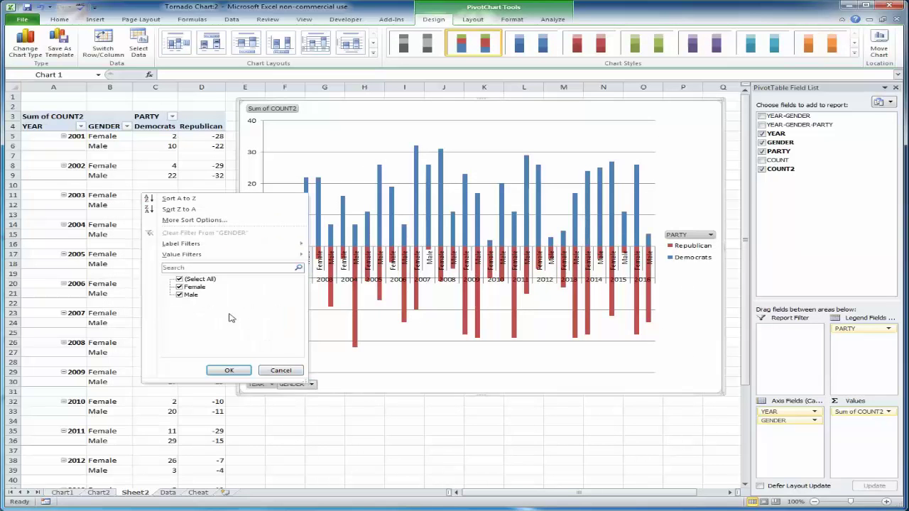
left_click(281, 370)
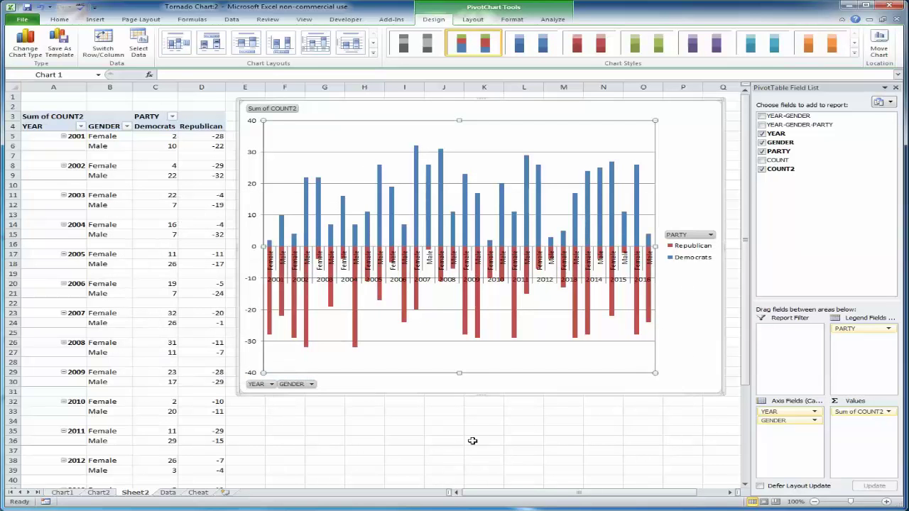
left_click(444, 430)
left_click(282, 114)
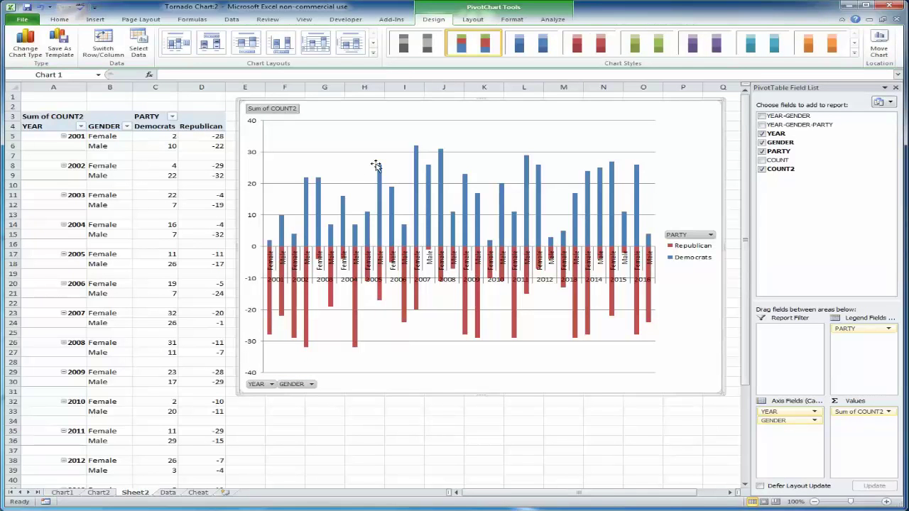
left_click(419, 262)
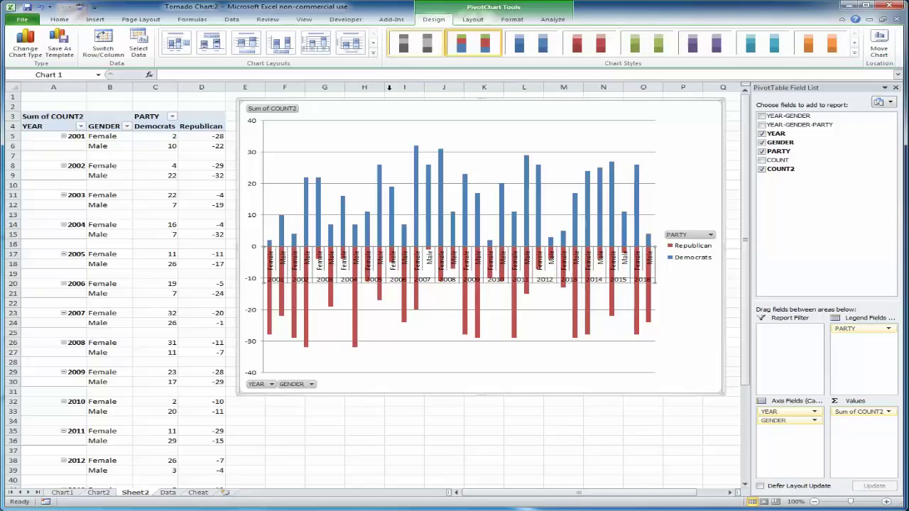
Try a 2-D stacked bar PivotChart from the same PivotTable and delete it.
left_click(183, 164)
left_click(96, 20)
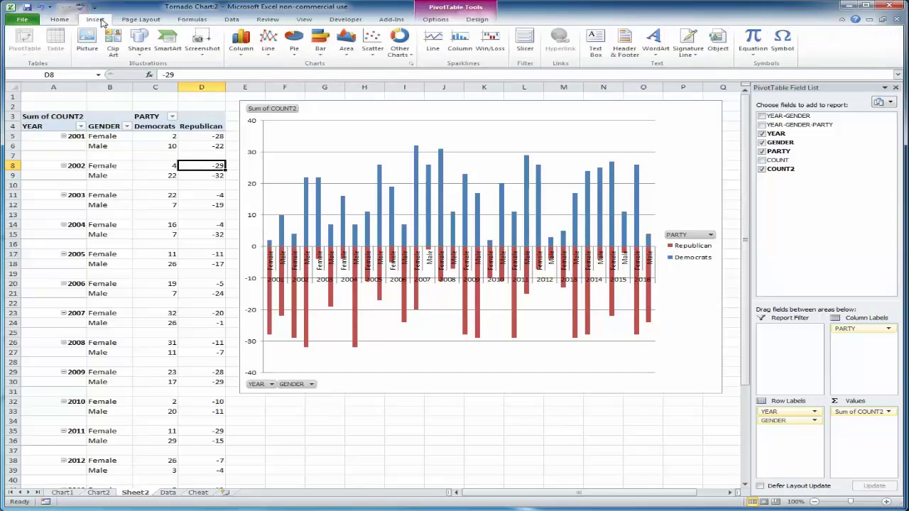
left_click(320, 50)
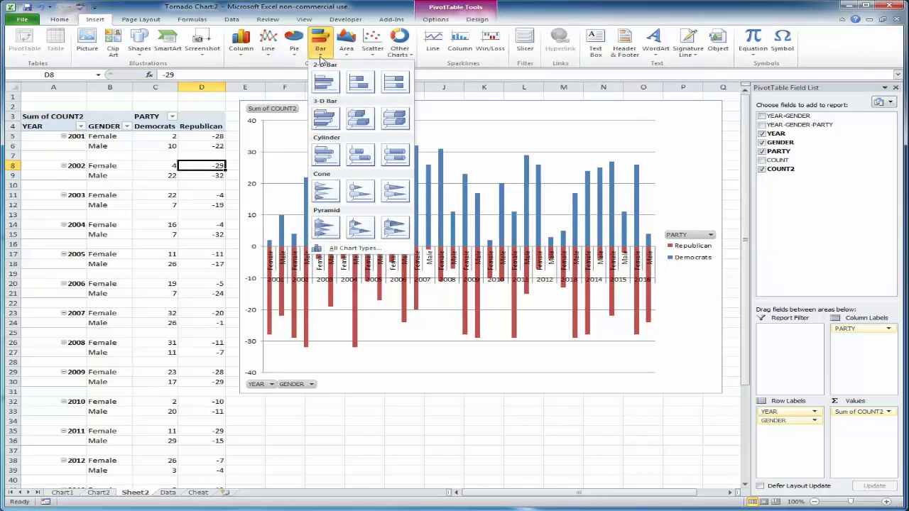
left_click(355, 81)
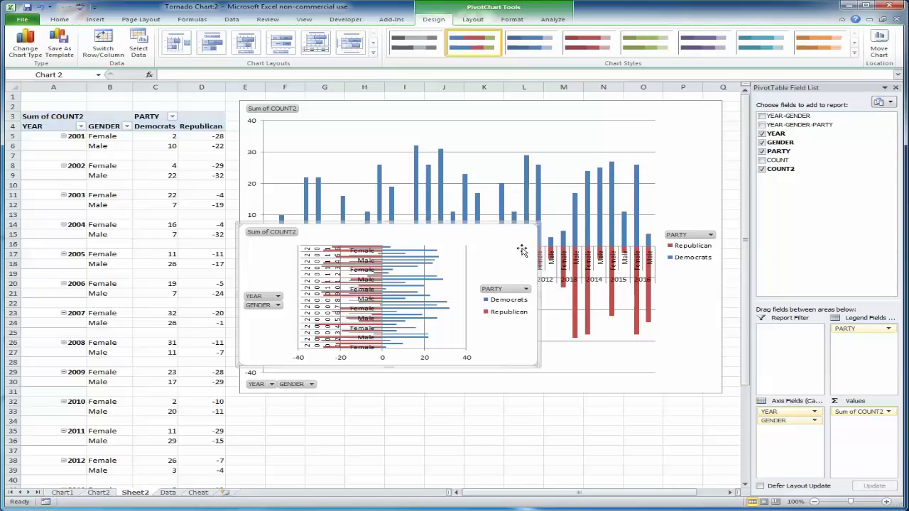
key("Delete")
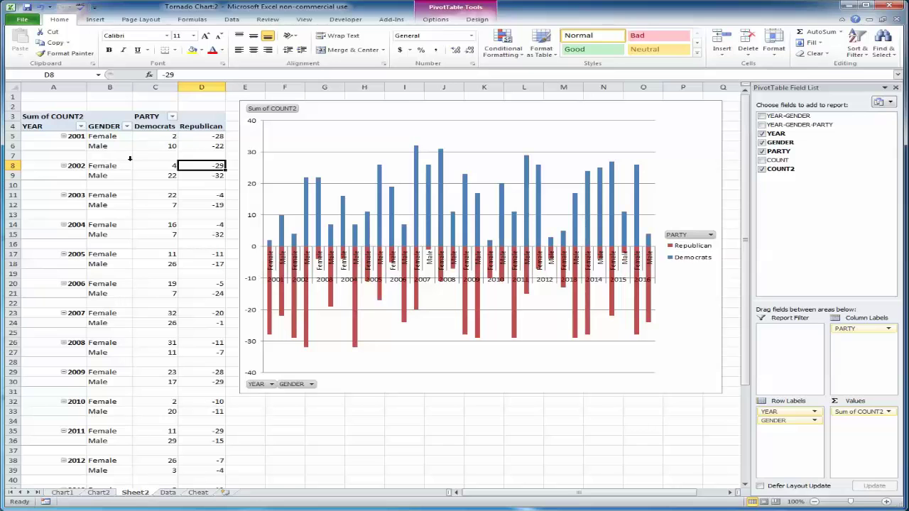
Check the PivotTable's blank row 7 and move the column PivotChart away from the table, starting at about column M.
left_click_drag(56, 157, 210, 156)
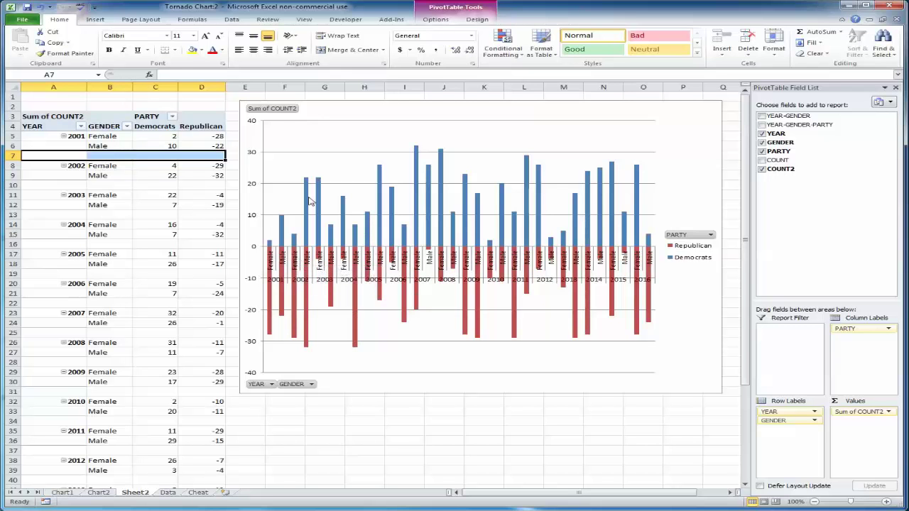
left_click(245, 202)
left_click_drag(244, 202, 558, 204)
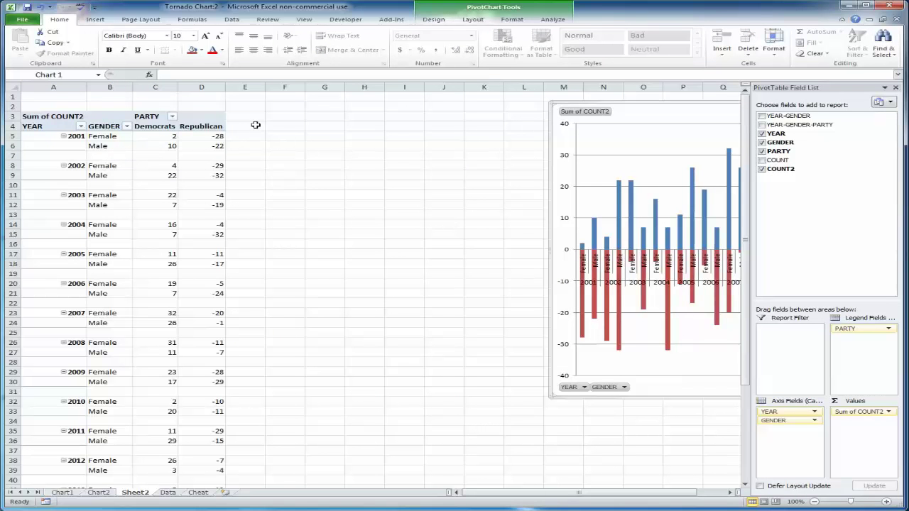
Link cell F4 to the PivotTable's YEAR header with the formula =A4.
left_click(253, 126)
left_click(275, 127)
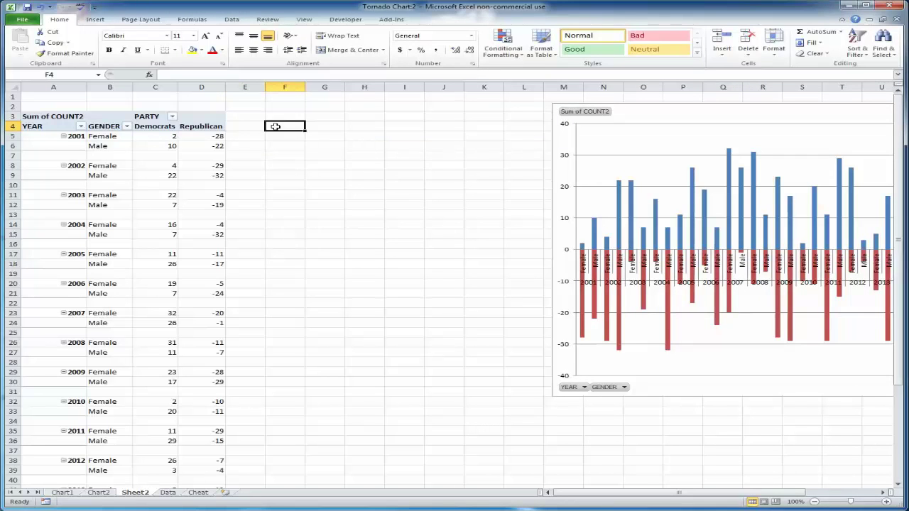
type("=")
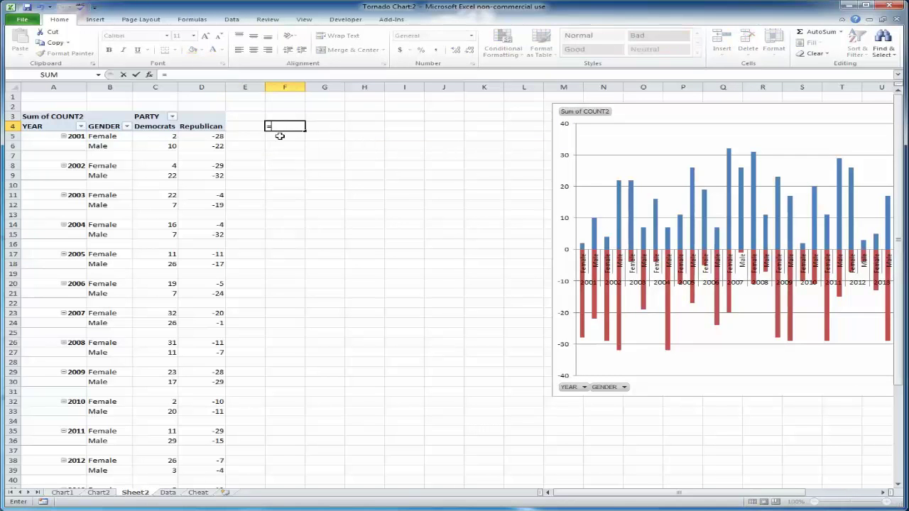
left_click(42, 126)
key("Return")
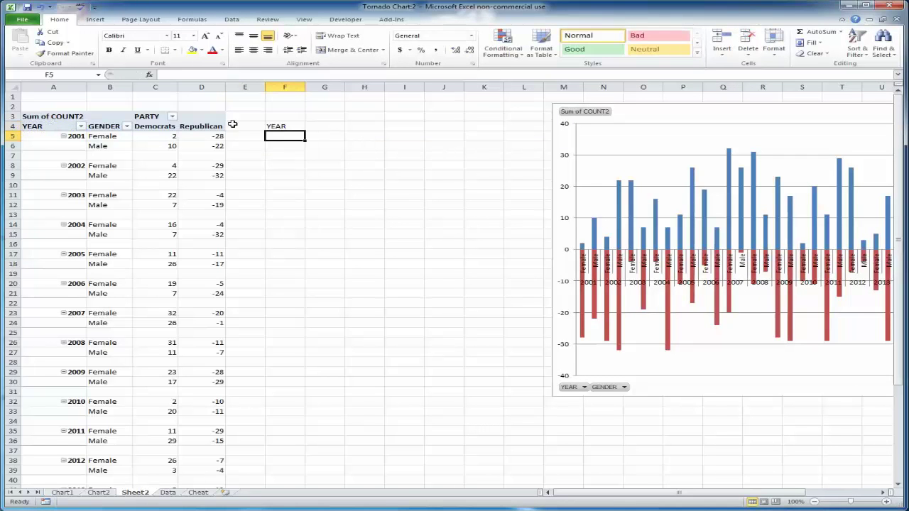
Fill the header link across for all PivotTable headers, shift the row to start at E4 and clear the extra cell I4.
left_click(294, 127)
left_click(308, 129)
left_click(295, 126)
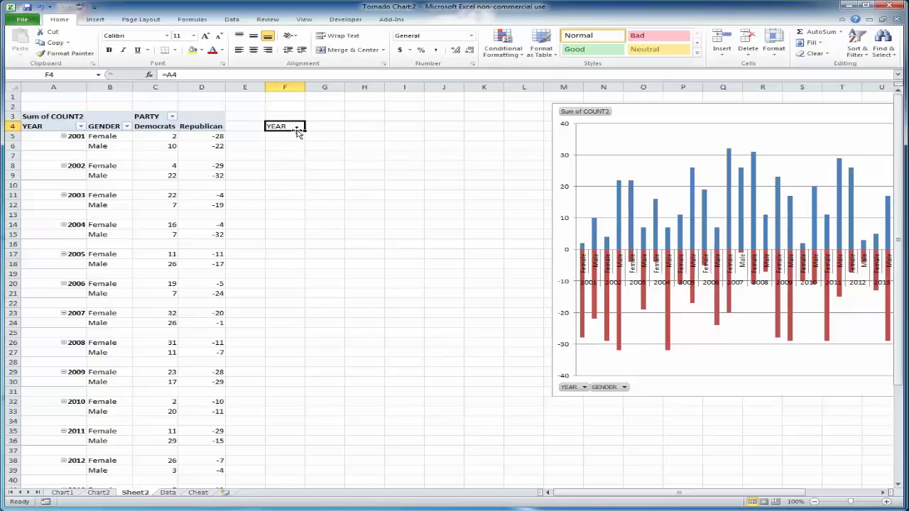
left_click_drag(304, 130, 462, 130)
left_click_drag(391, 133, 373, 132)
left_click(405, 125)
key("Delete")
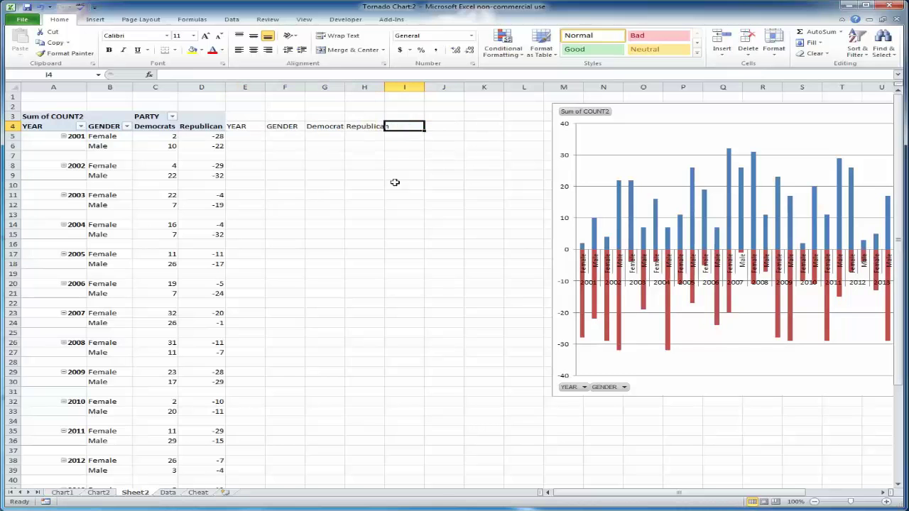
Fill the linked formulas in E4:H4 down alongside all rows of the PivotTable.
left_click(392, 185)
left_click_drag(236, 125, 385, 147)
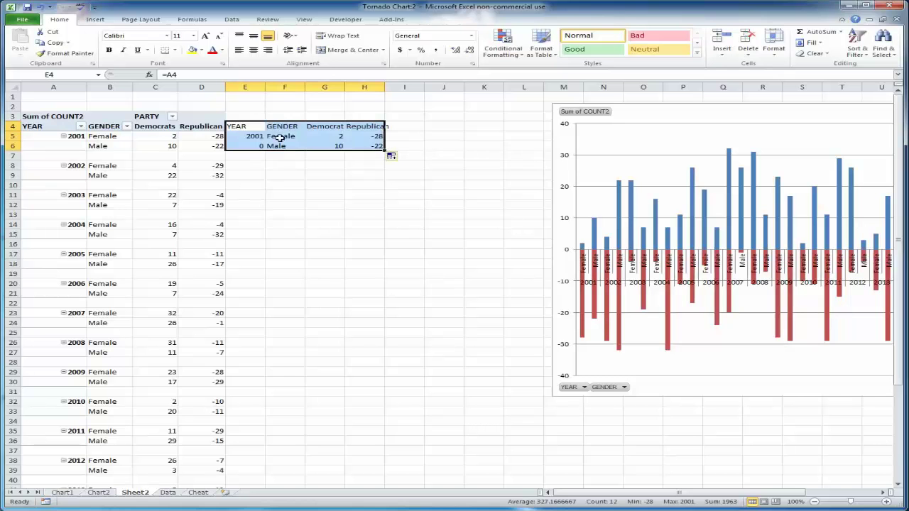
left_click_drag(238, 126, 367, 455)
scroll(446, 353, "up", 5)
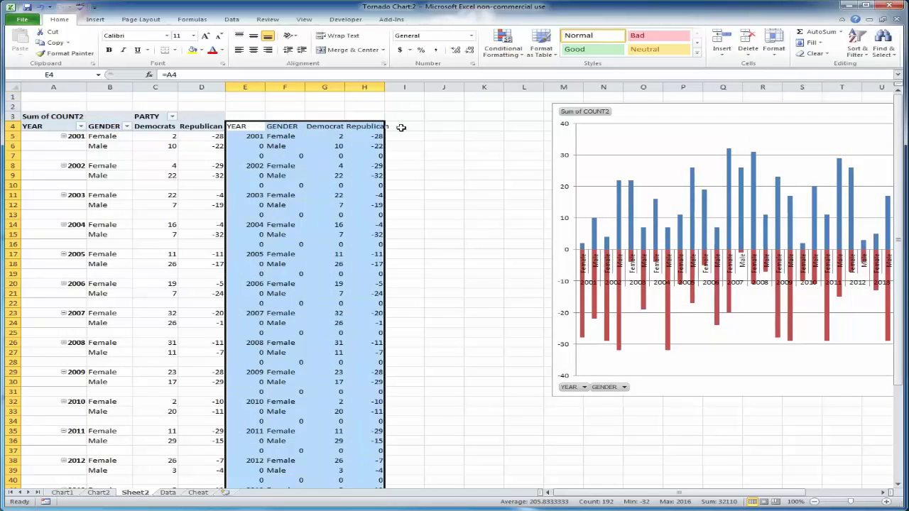
Create a second header row in J4:M4 by filling =E4 across, with the PivotChart moved clear of those columns.
left_click(428, 126)
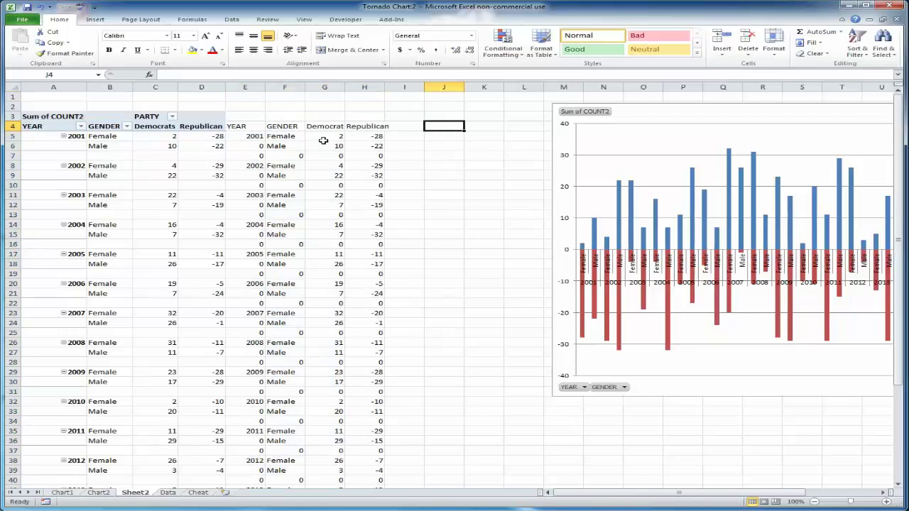
type("=")
left_click(247, 126)
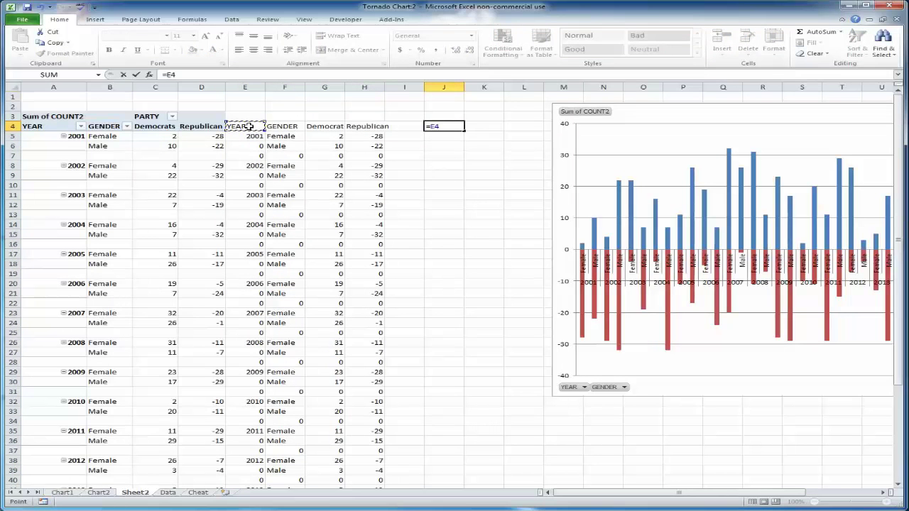
key("ctrl+Return")
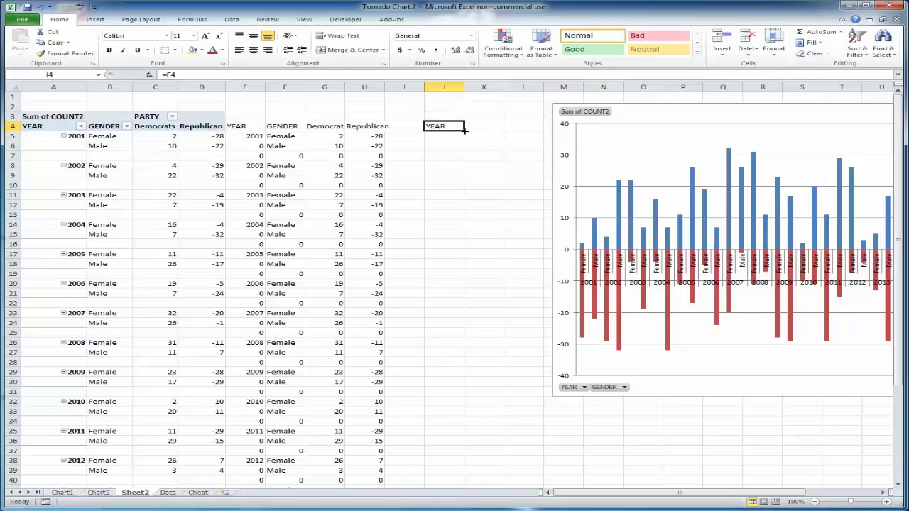
left_click(649, 142)
left_click_drag(463, 130, 579, 130)
Enter =IF(E5=0,"",E5) in J5 and fill it across to column M and down to row 51.
left_click(438, 135)
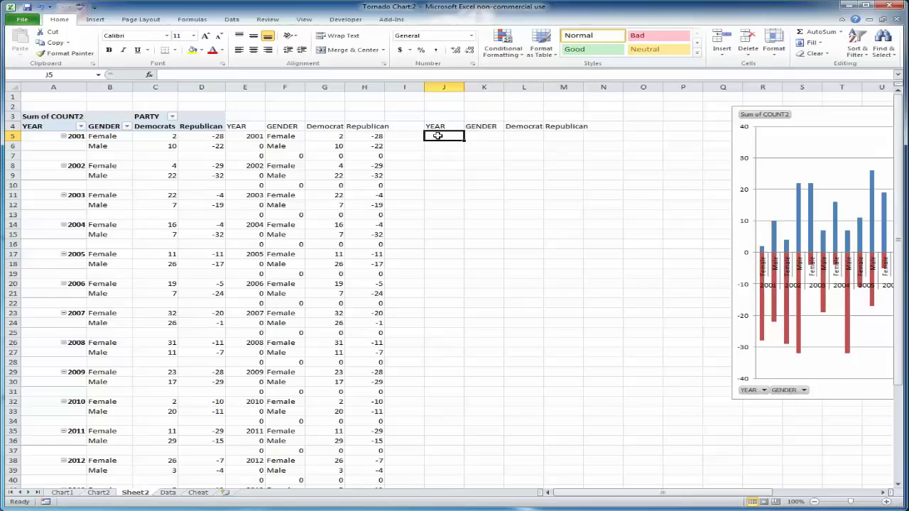
type("=")
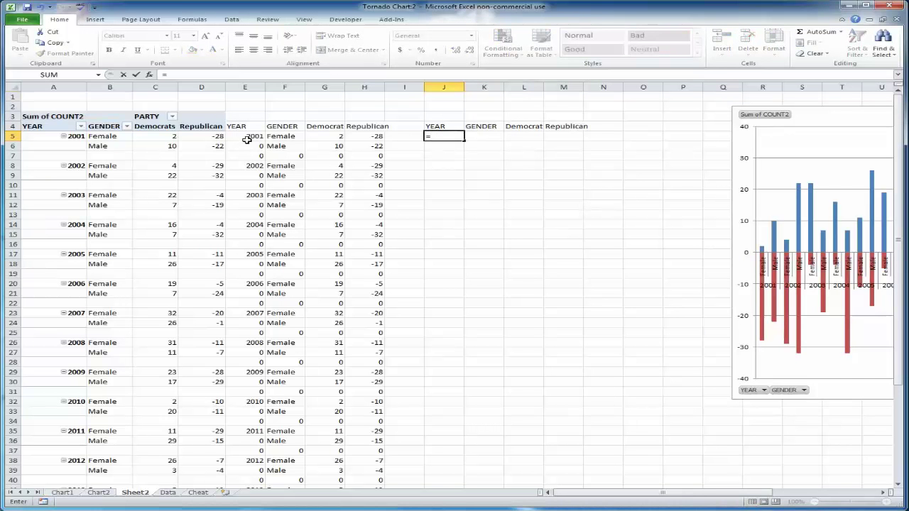
type("if(")
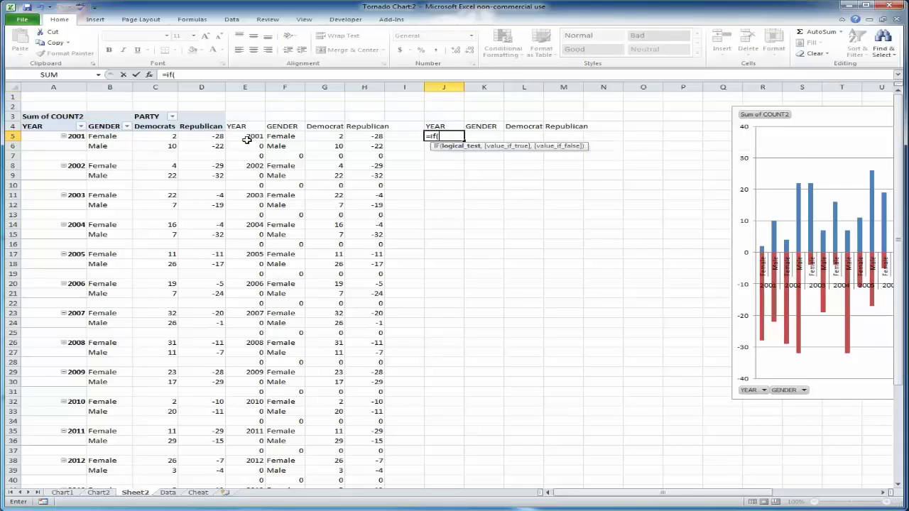
left_click(247, 139)
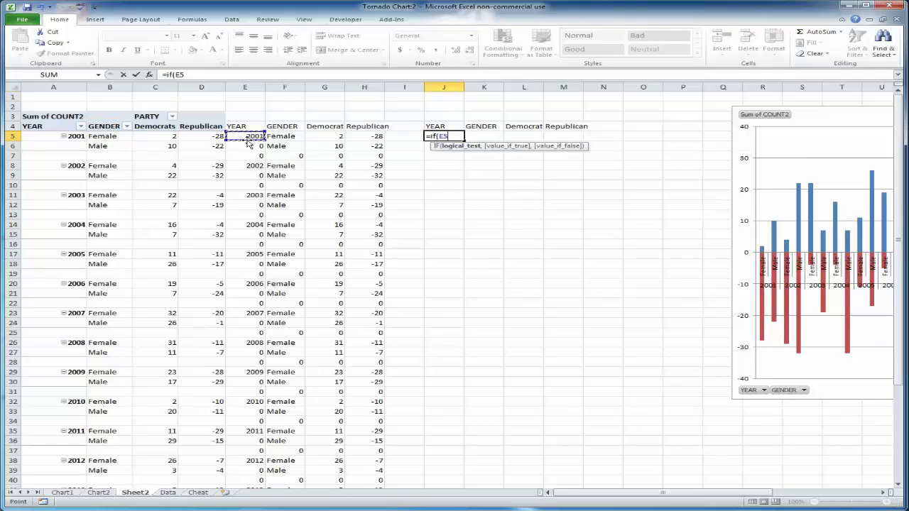
type("=0,\"\"")
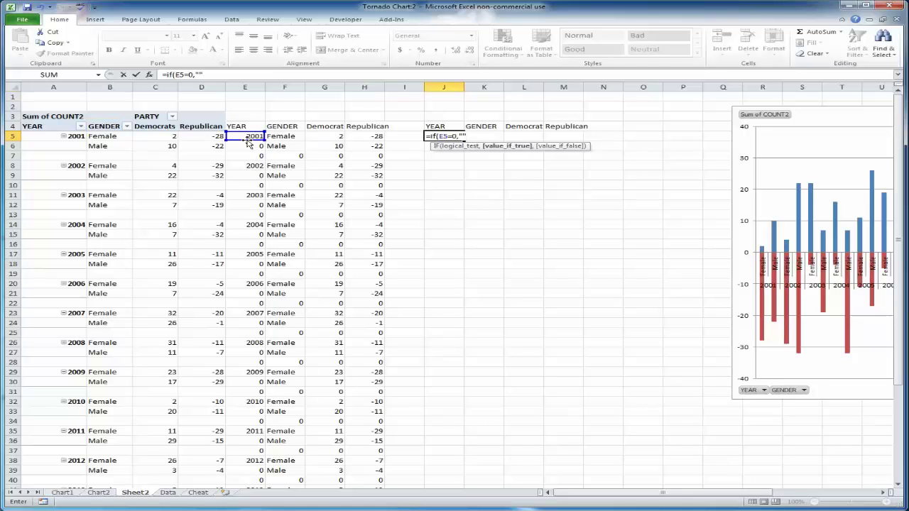
type(",")
left_click(247, 138)
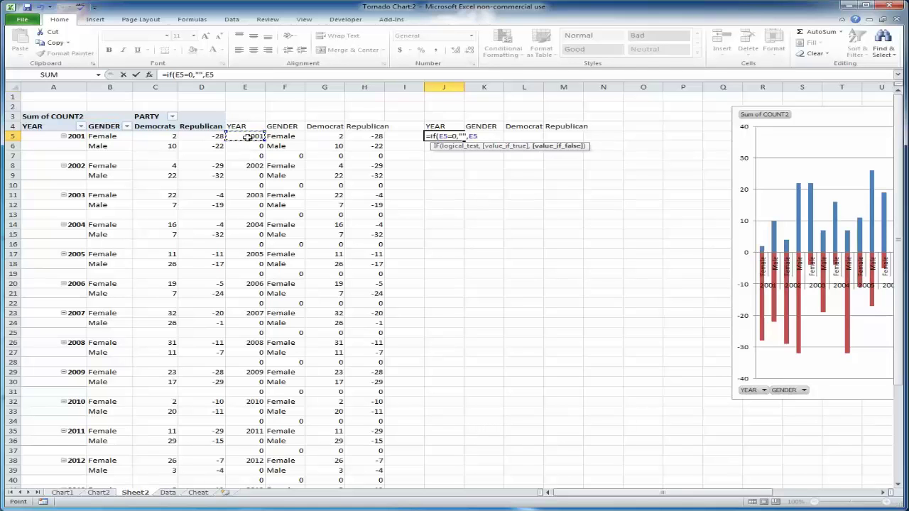
type(")")
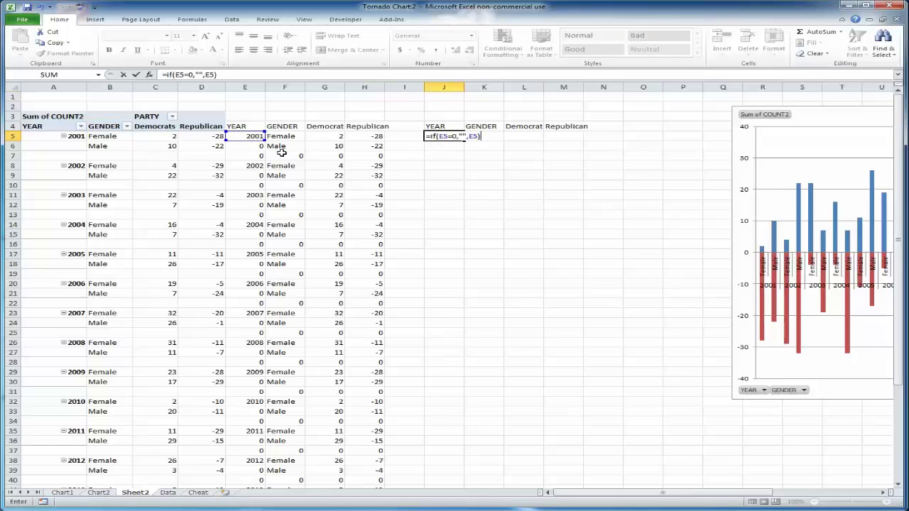
key("ctrl+Return")
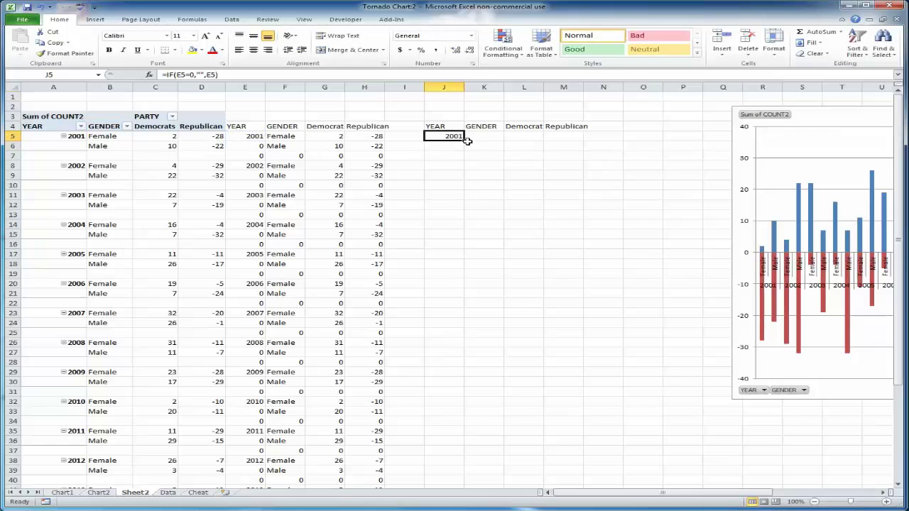
left_click_drag(463, 141, 588, 452)
scroll(622, 424, "up", 5)
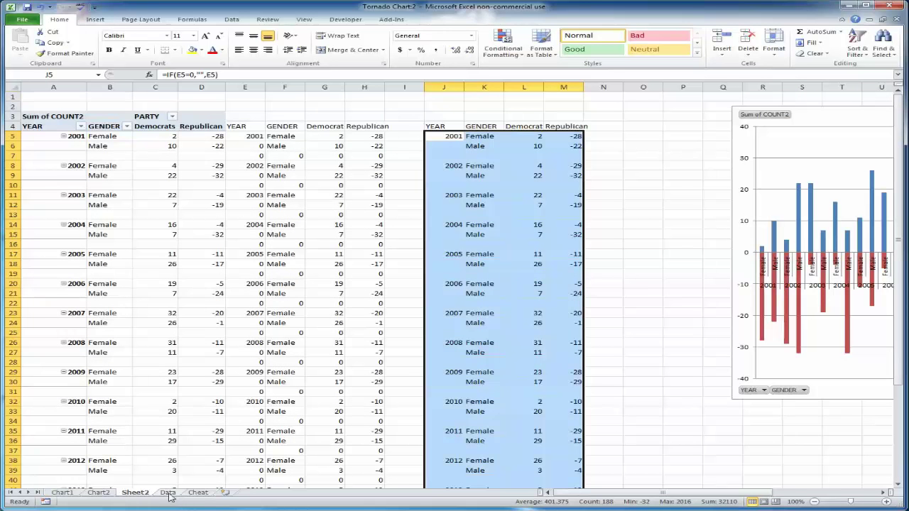
On the Cheat sheet, move the PivotChart aside to uncover the linked tables and examine the header cells J1:K1.
left_click(198, 492)
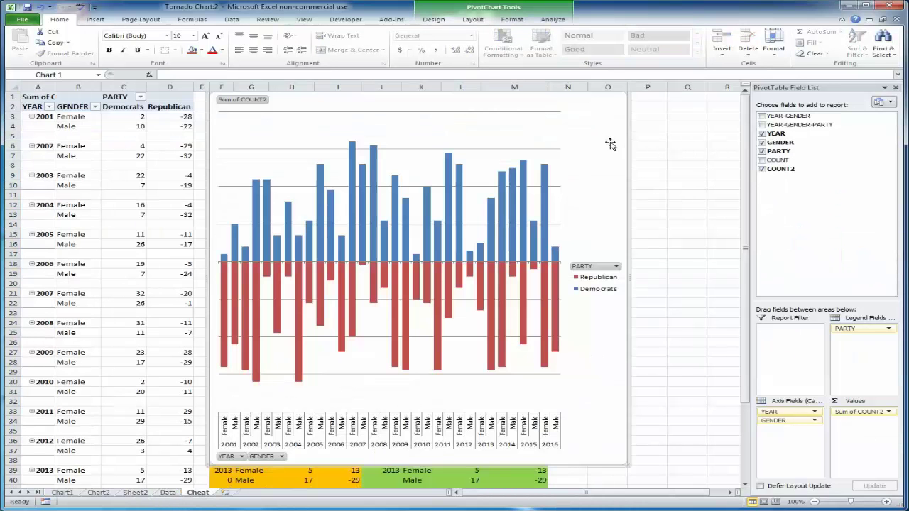
left_click_drag(611, 143, 739, 153)
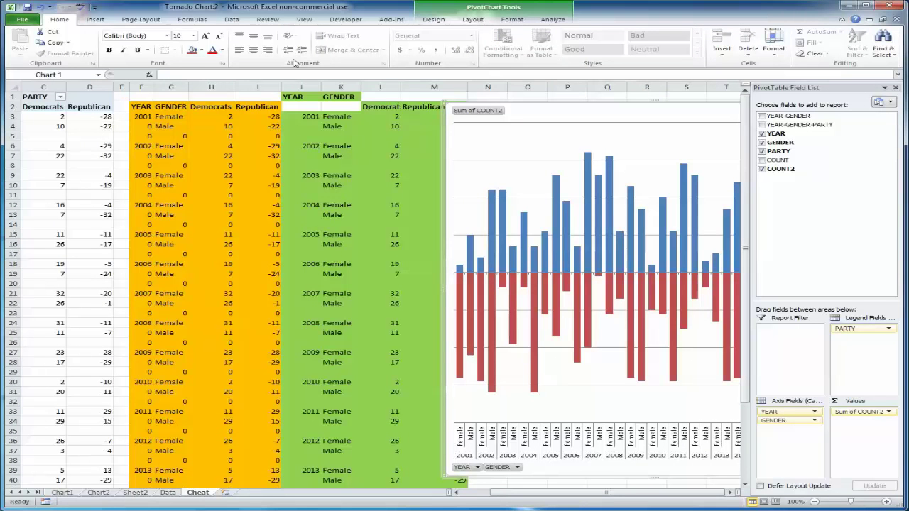
left_click_drag(291, 98, 344, 97)
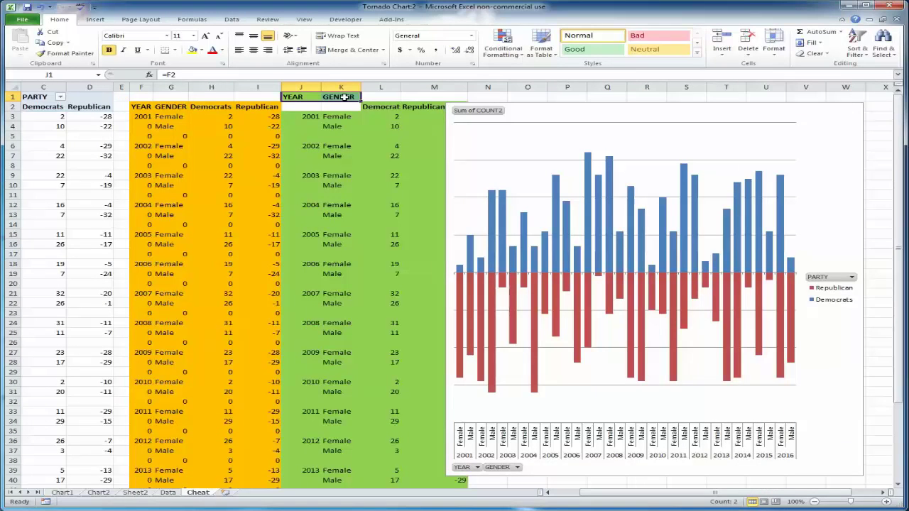
On Sheet2, move the YEAR and GENDER headers from J4:K4 up one row to J3:K3.
left_click(142, 494)
left_click_drag(440, 125, 477, 112)
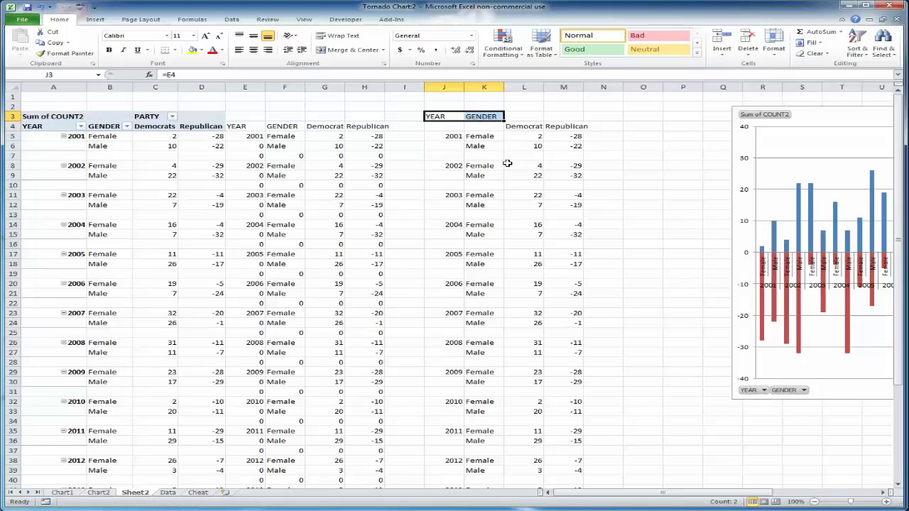
left_click(434, 116)
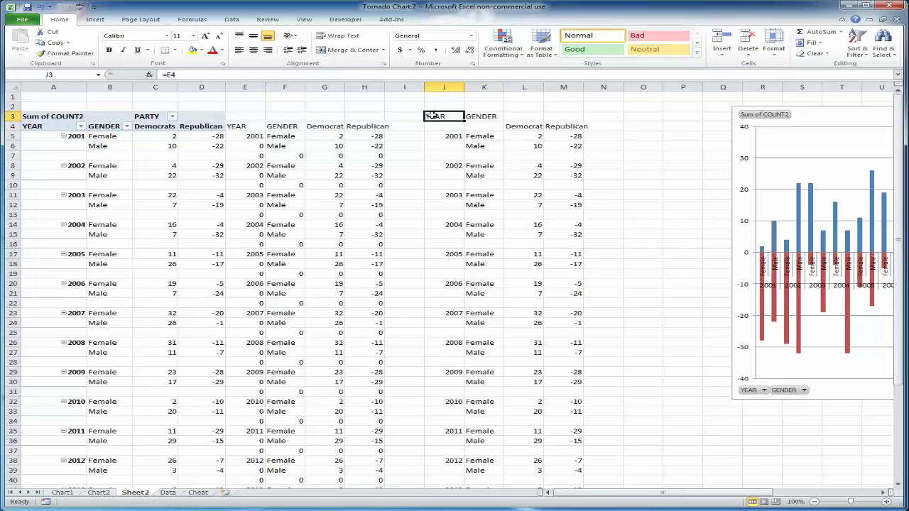
key("F2")
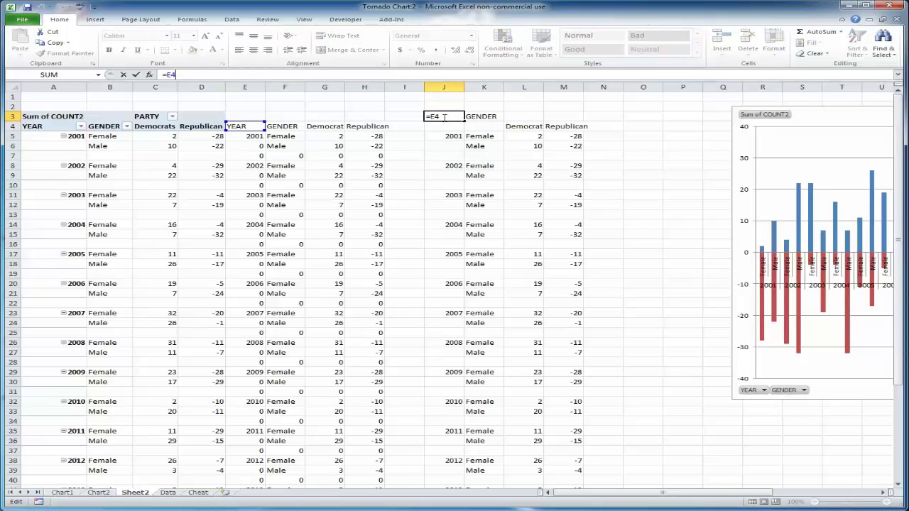
left_click(488, 116)
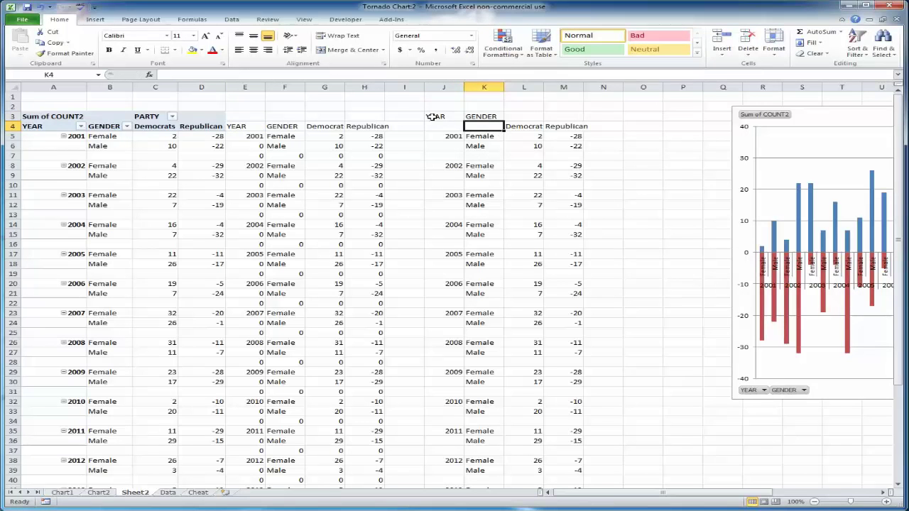
Try a 2-D stacked column chart of J3:M51 with rows and columns switched, and delete it.
left_click_drag(433, 116, 578, 117)
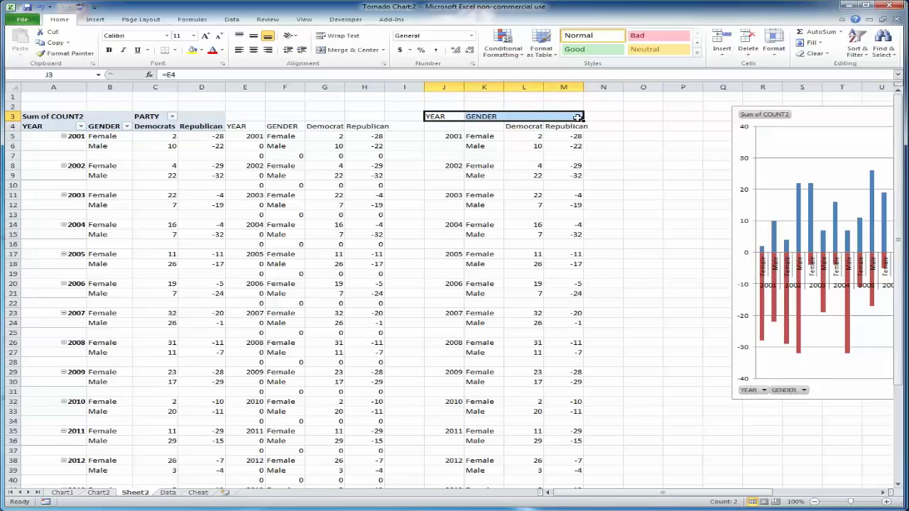
key("shift+Down")
key("shift+Down")
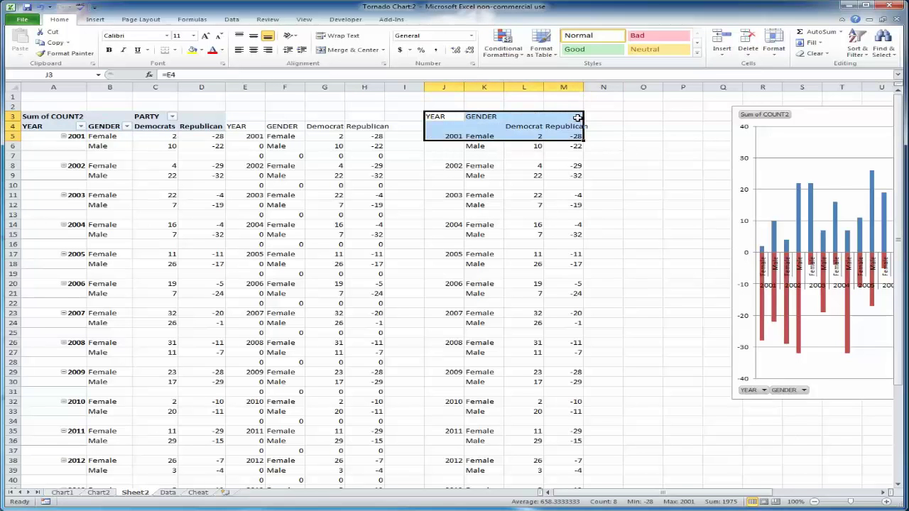
scroll(599, 165, "down", 7)
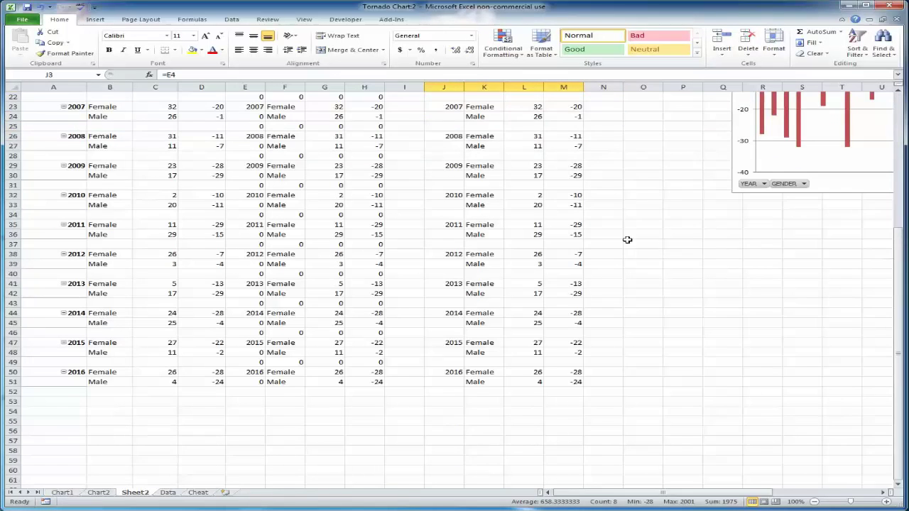
left_click(576, 382, "shift")
scroll(664, 323, "up", 7)
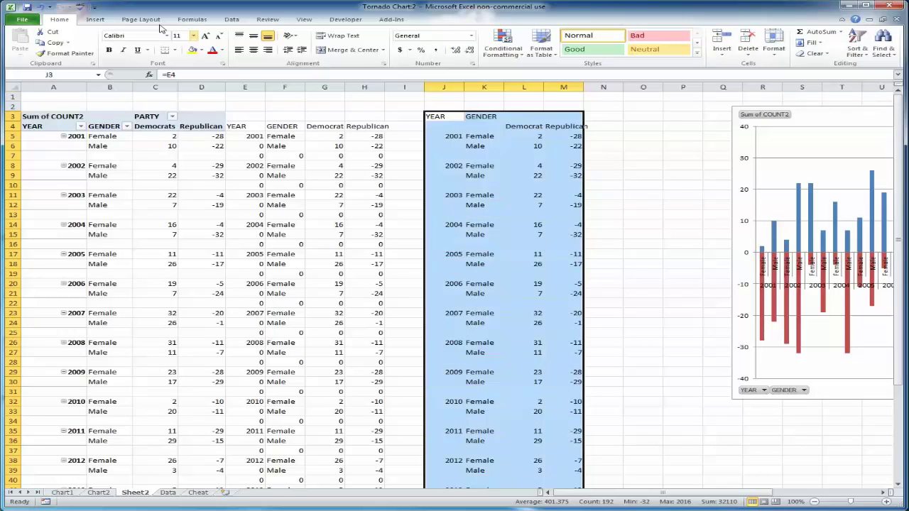
left_click(96, 20)
left_click(234, 54)
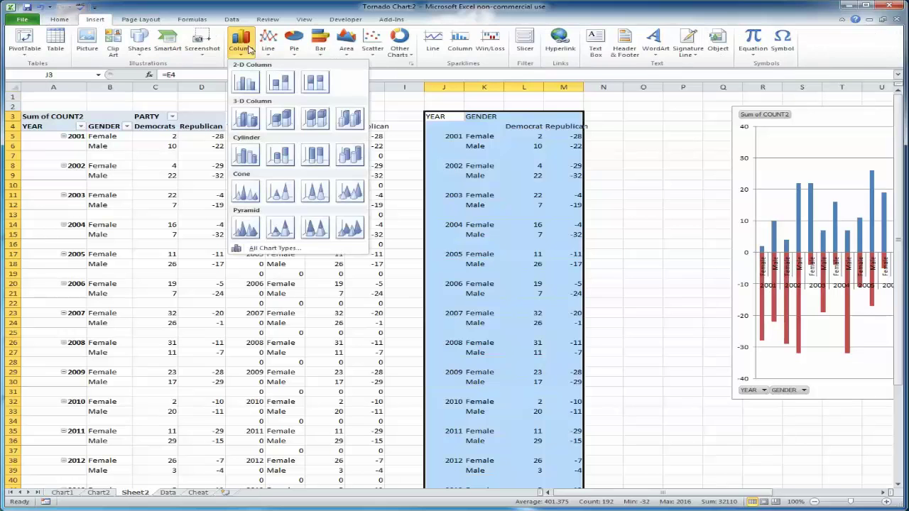
left_click(281, 84)
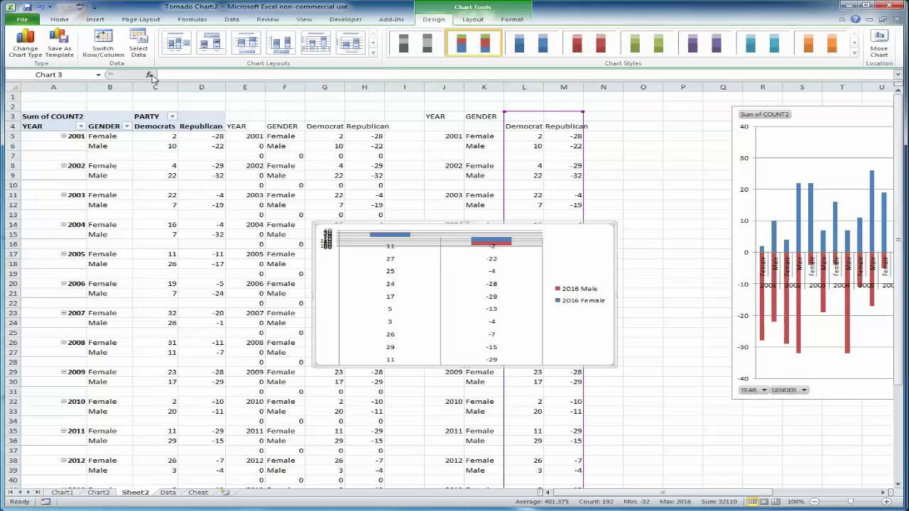
left_click(103, 48)
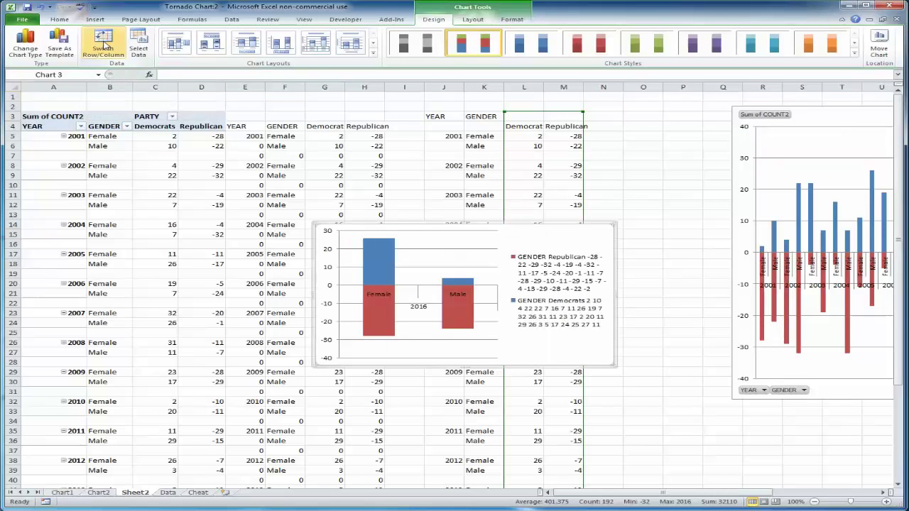
key("Delete")
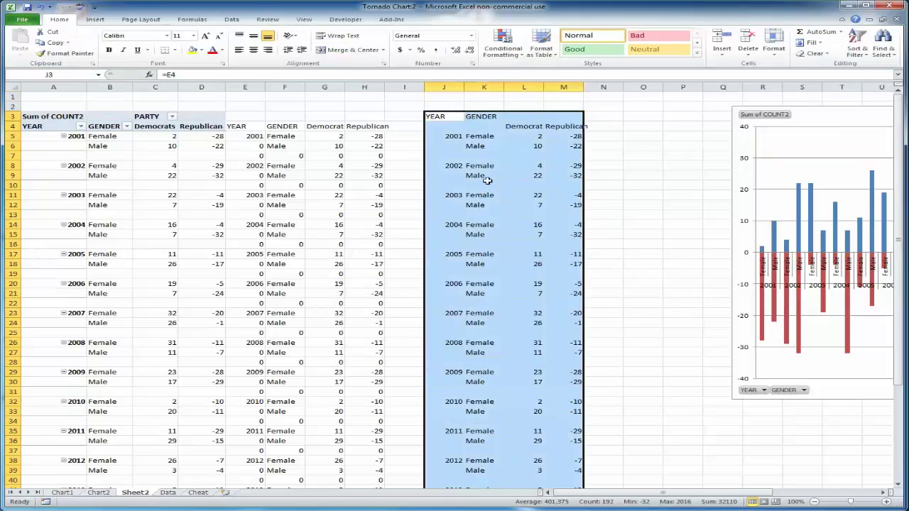
Insert a 2-D stacked column chart from J4:M51 and place it beside the table, over the PivotChart.
left_click(453, 125)
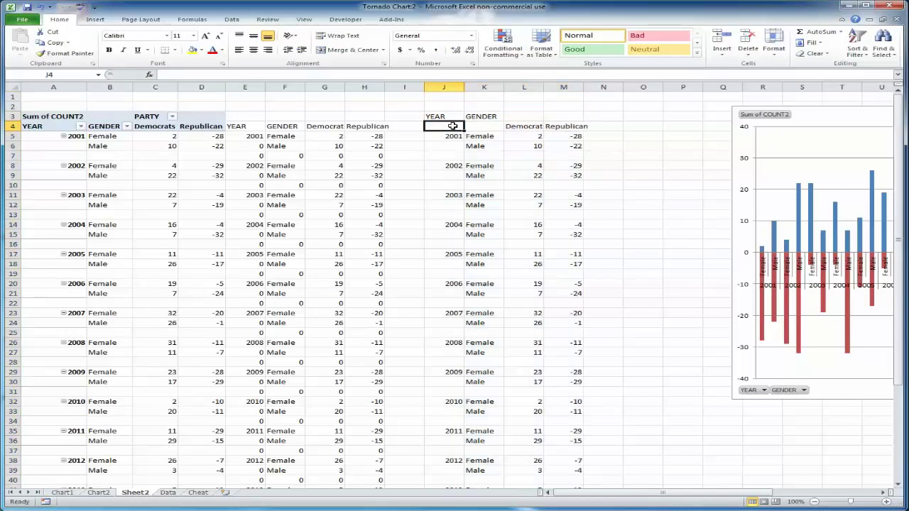
left_click_drag(452, 126, 577, 485)
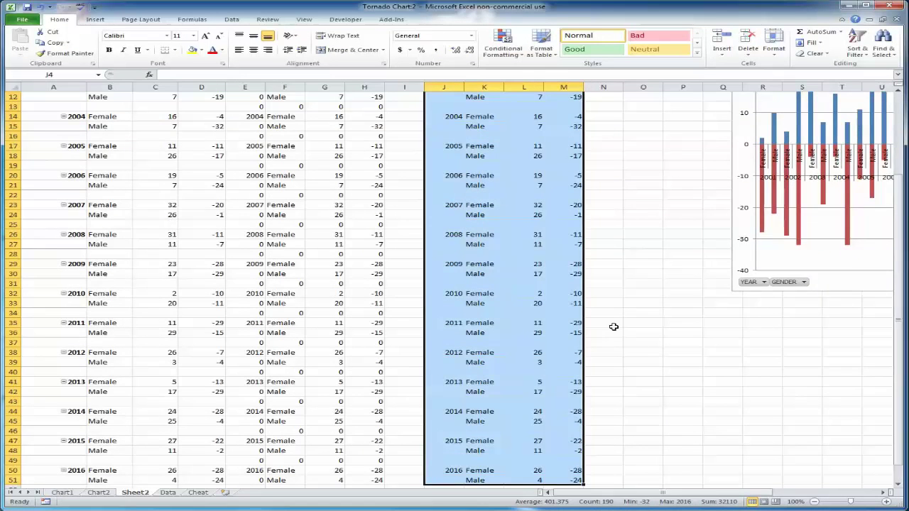
scroll(614, 327, "up", 1)
left_click(95, 19)
left_click(240, 42)
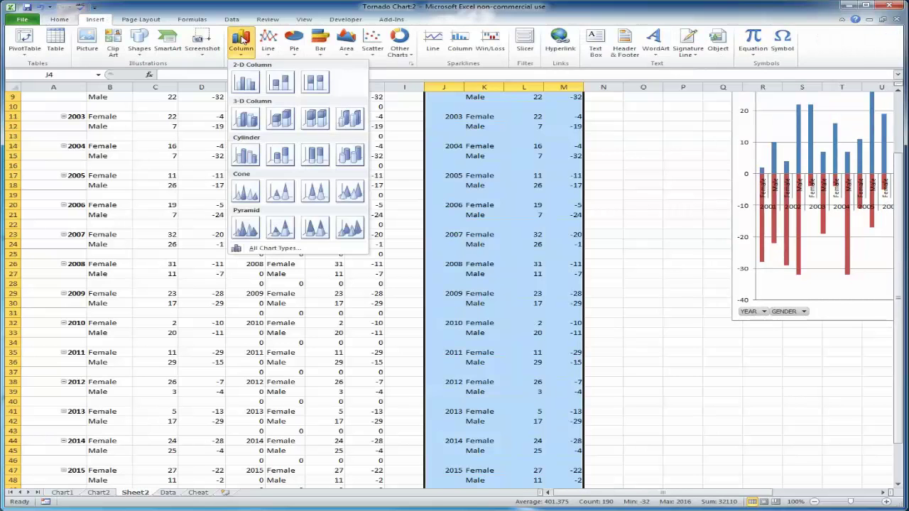
left_click(280, 81)
scroll(670, 281, "up", 3)
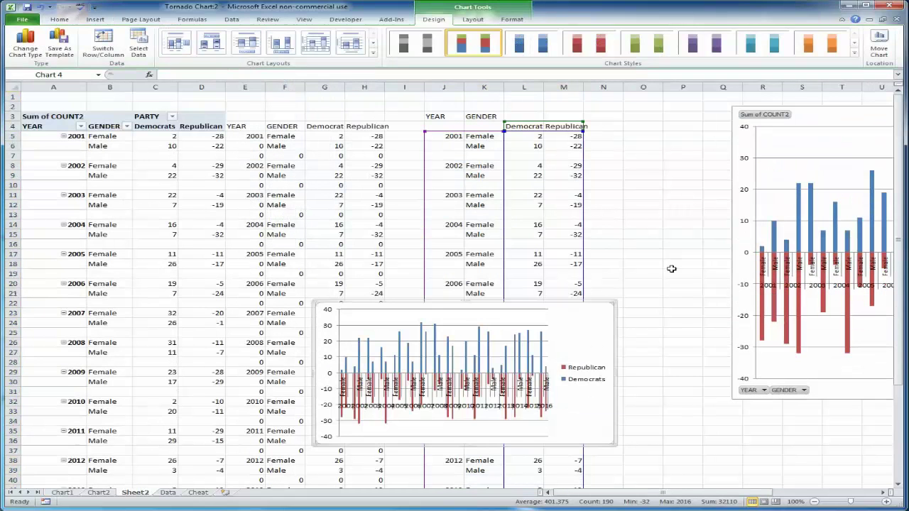
left_click_drag(588, 332, 866, 133)
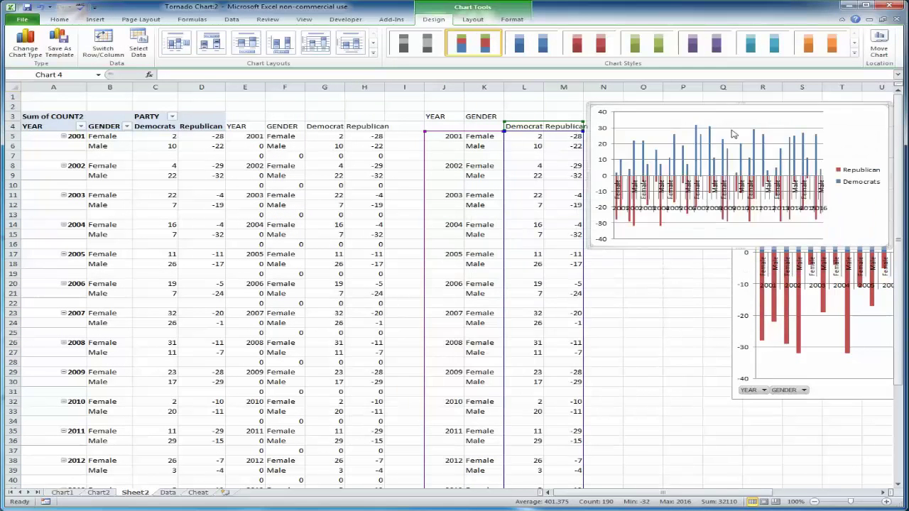
Select the chart data range J4:M51, leaving out the YEAR and GENDER headers in row 3.
left_click_drag(437, 116, 568, 463)
left_click(433, 126)
scroll(659, 356, "up", 5)
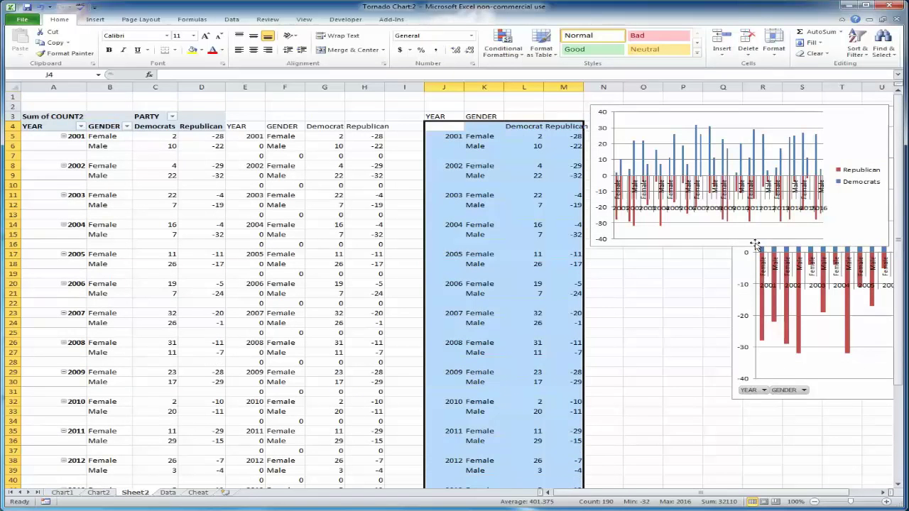
Delete the stacked column chart and the PivotChart from Sheet2.
left_click(870, 224)
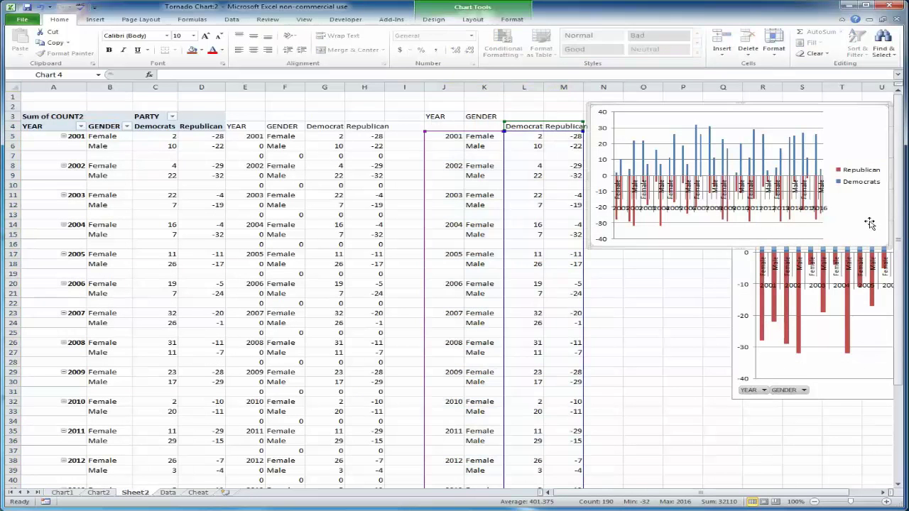
key("Delete")
left_click(822, 118)
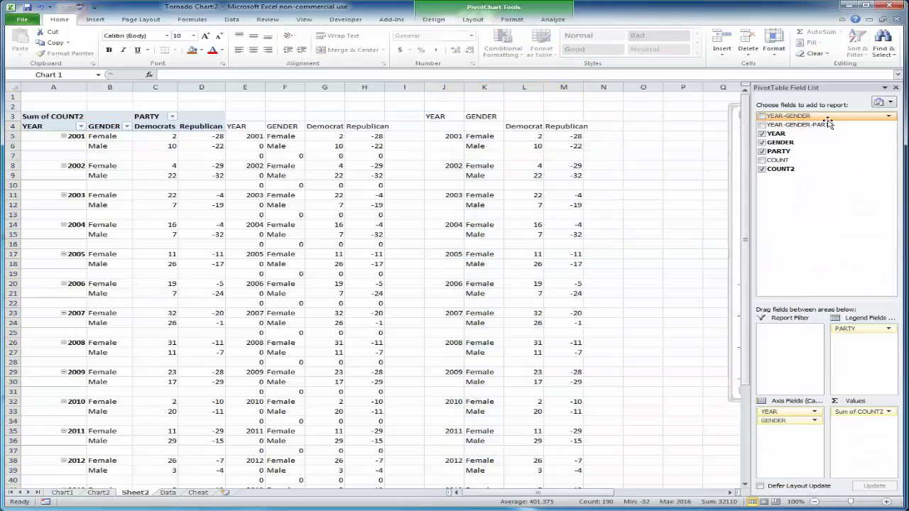
key("Delete")
Review the Data, Cheat, Chart1 and Chart2 sheets and return to Sheet2.
left_click(168, 493)
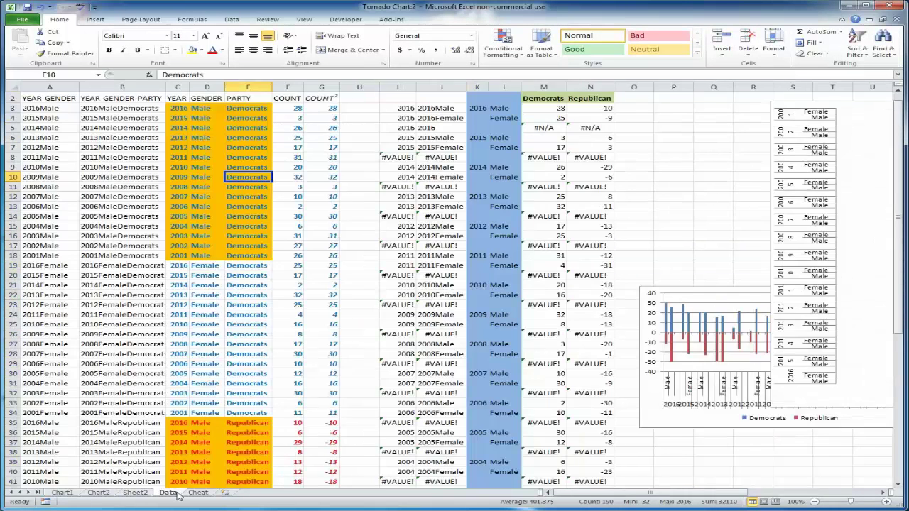
left_click(198, 492)
left_click(168, 492)
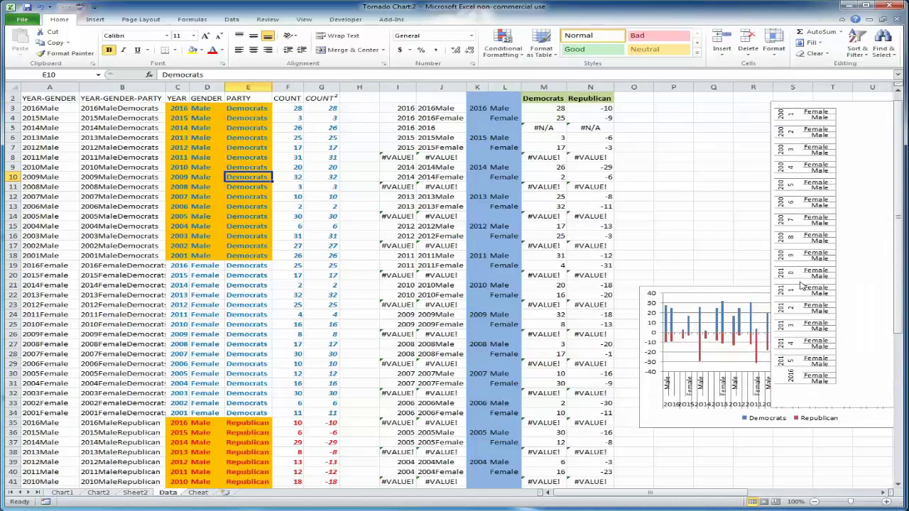
left_click(134, 492)
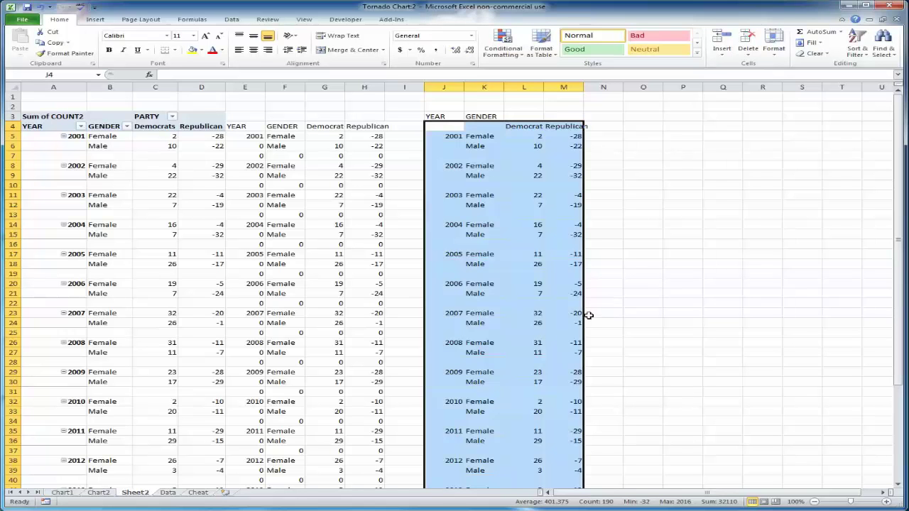
left_click(64, 494)
left_click(97, 495)
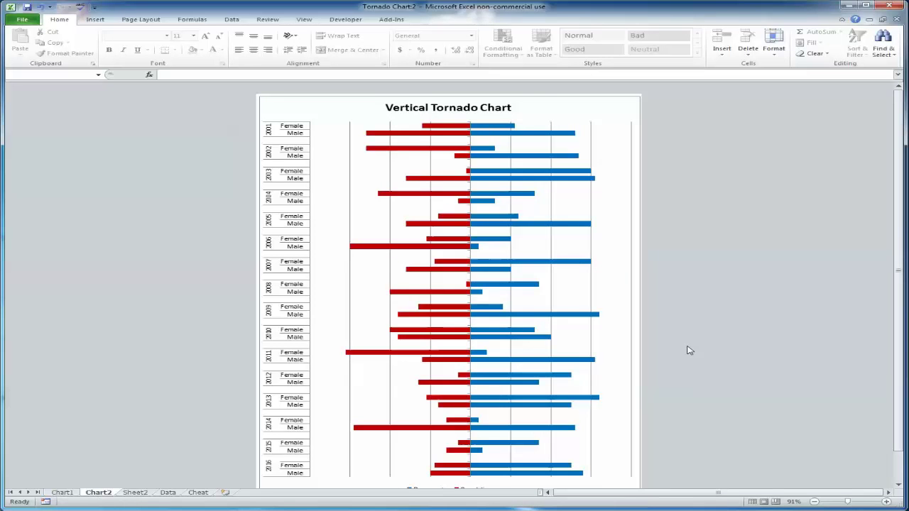
left_click(146, 495)
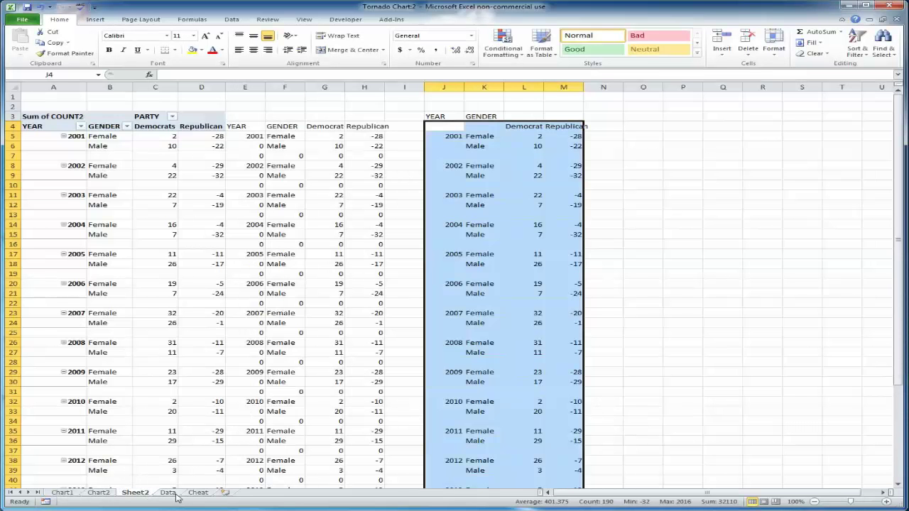
left_click(168, 493)
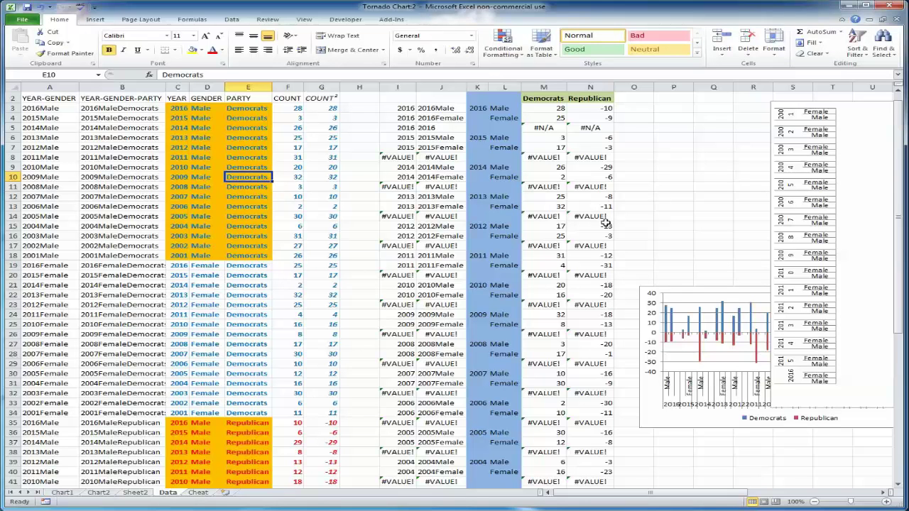
left_click(198, 492)
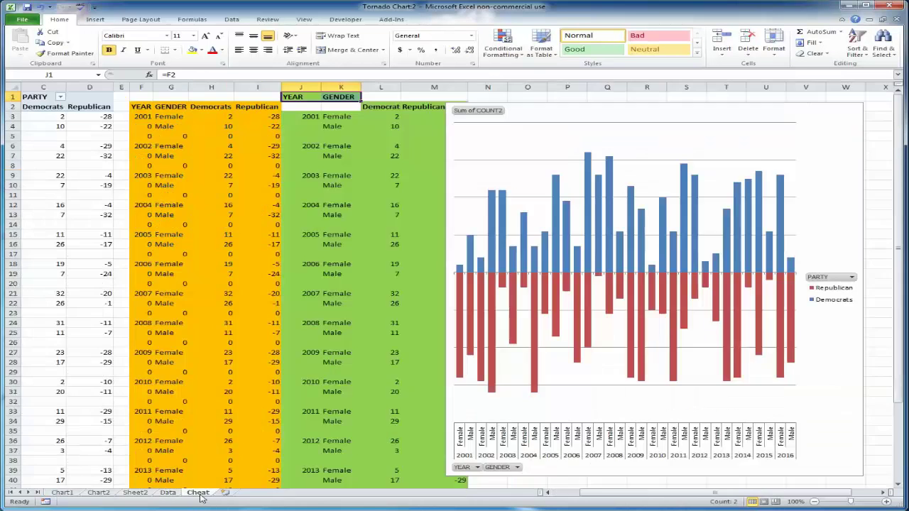
left_click(135, 492)
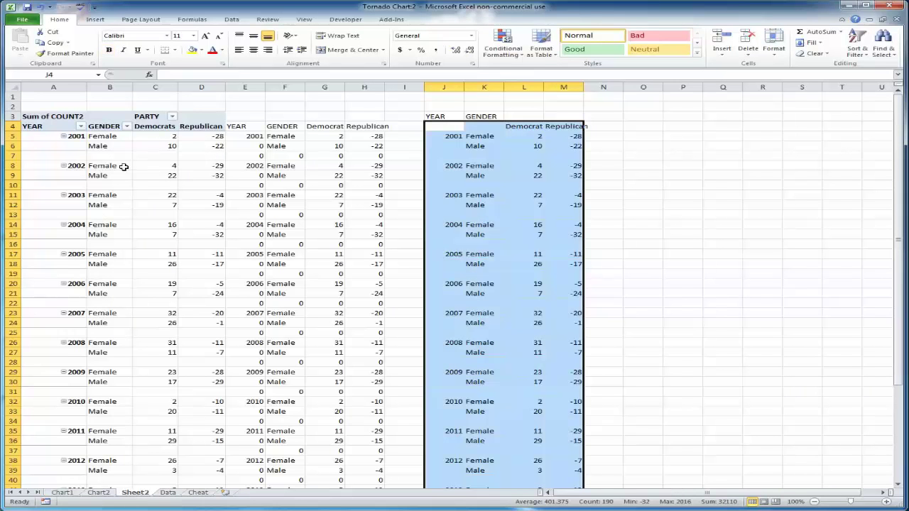